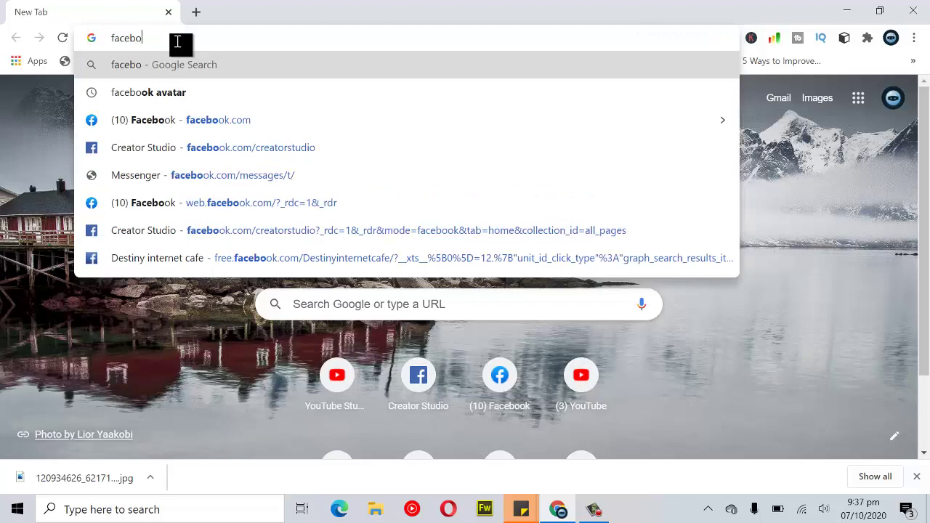
# Step: Go to facebook.com in the browser
pyautogui.press('Down')
pyautogui.press('Return')
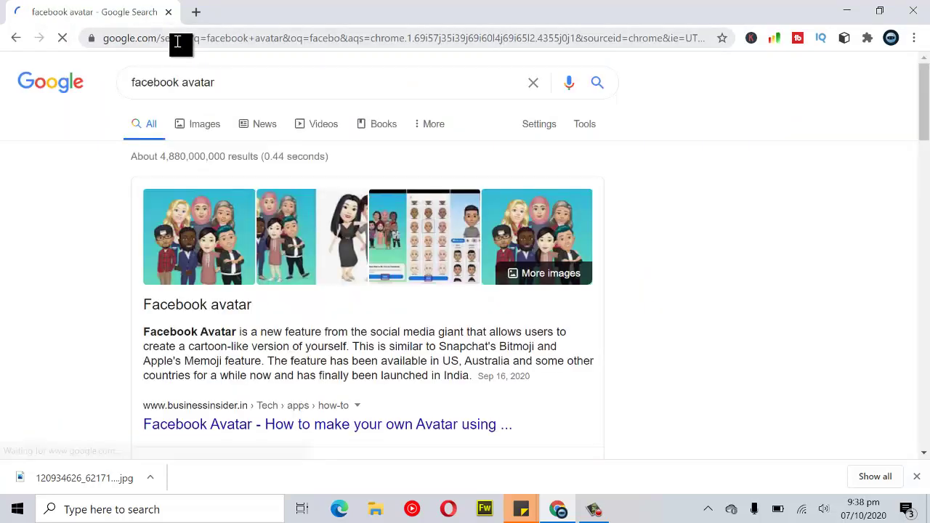
pyautogui.write('face')
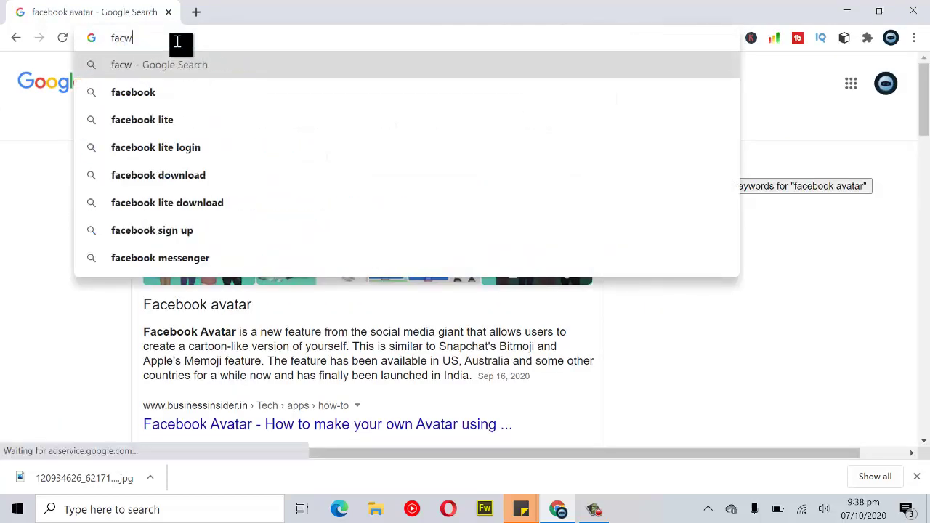
pyautogui.write('book.com')
pyautogui.press('Return')
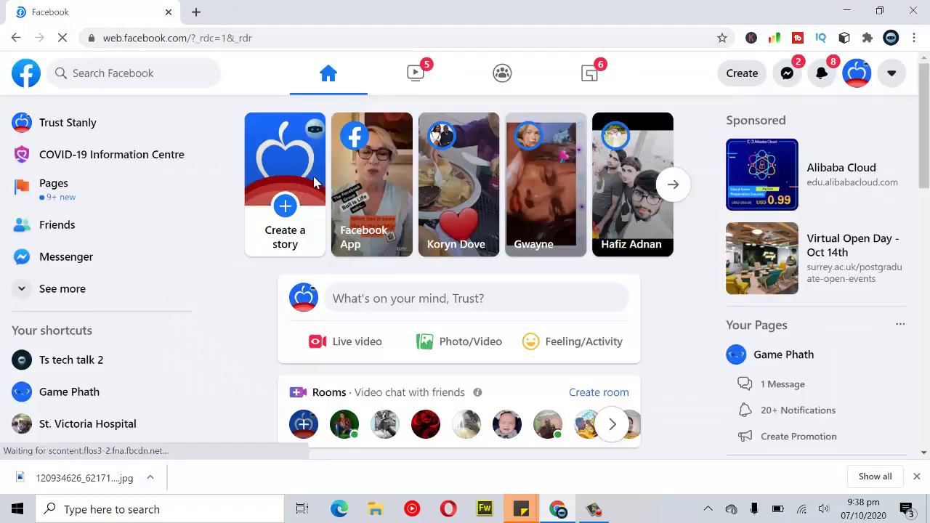
# Step: Open the photos section of your own profile, dismiss the chat pop-up and view the Photos of You
pyautogui.click(53, 124)
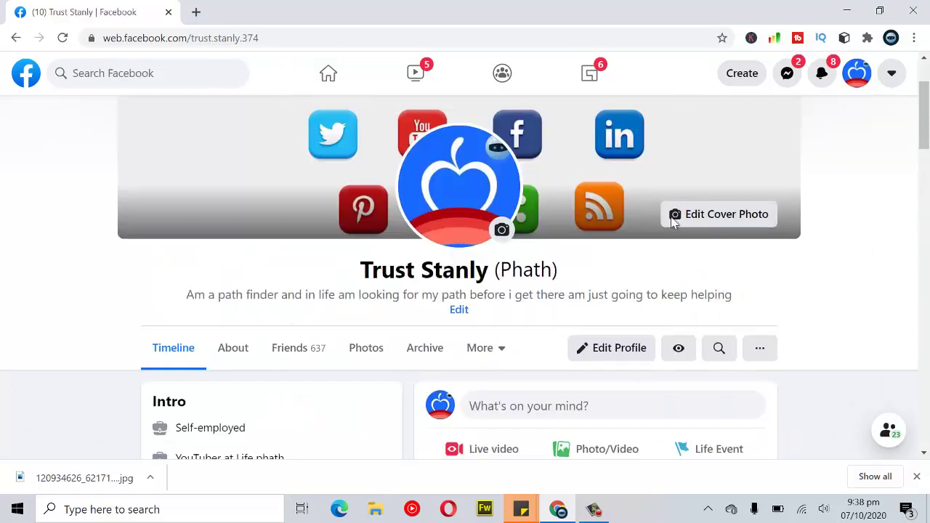
pyautogui.click(355, 359)
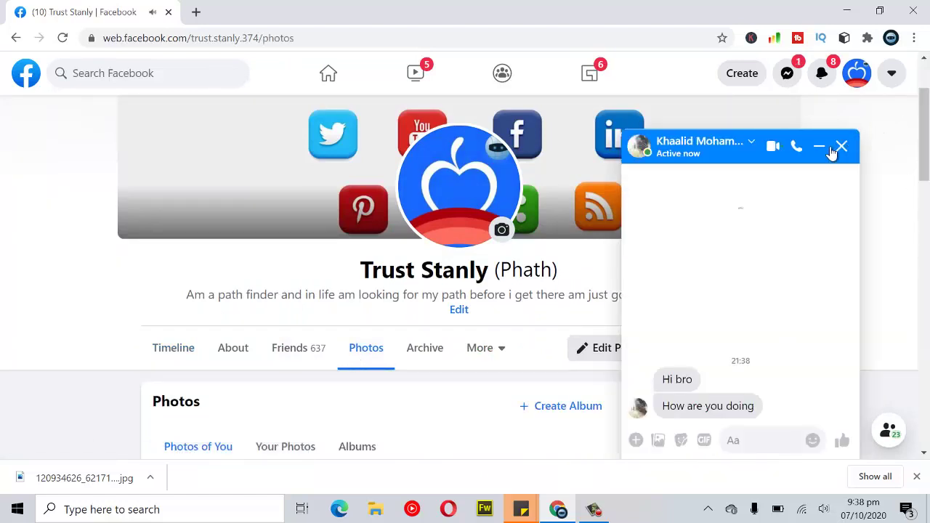
pyautogui.click(841, 149)
pyautogui.moveTo(924, 156); pyautogui.dragTo(917, 220)
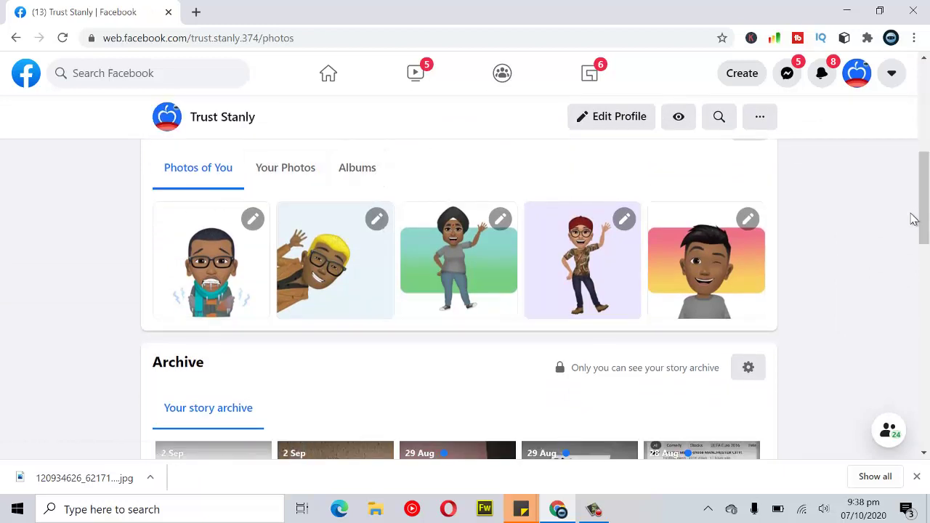
pyautogui.moveTo(928, 205); pyautogui.dragTo(927, 193)
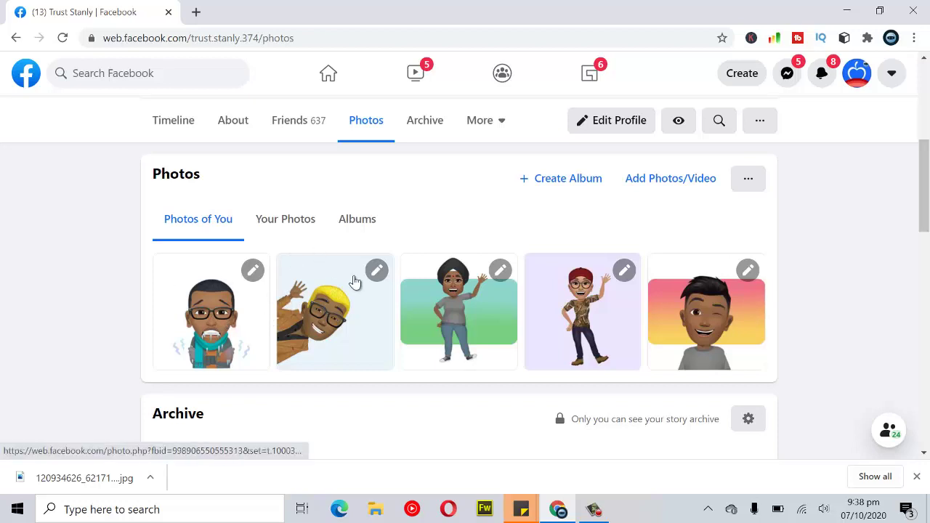
# Step: Examine the options for the second tagged photo, then compare Your Photos with Photos of You
pyautogui.click(377, 273)
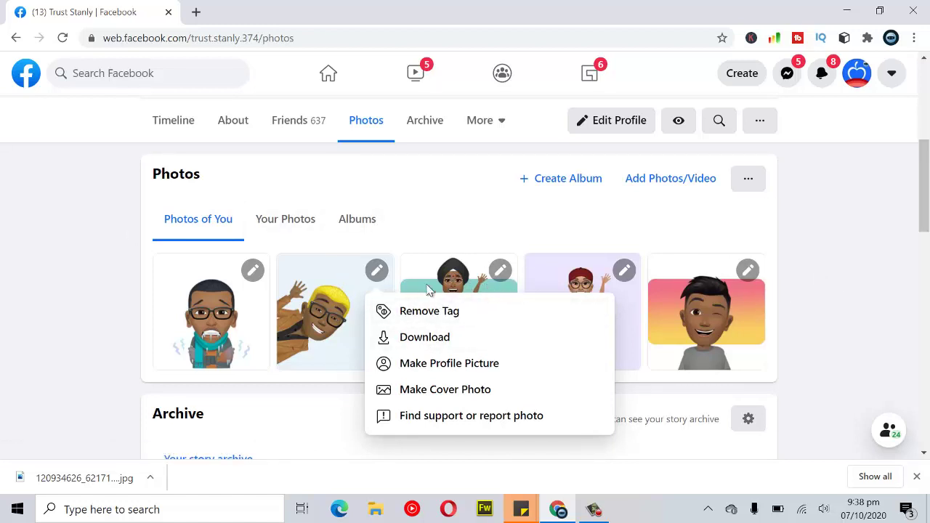
pyautogui.click(306, 231)
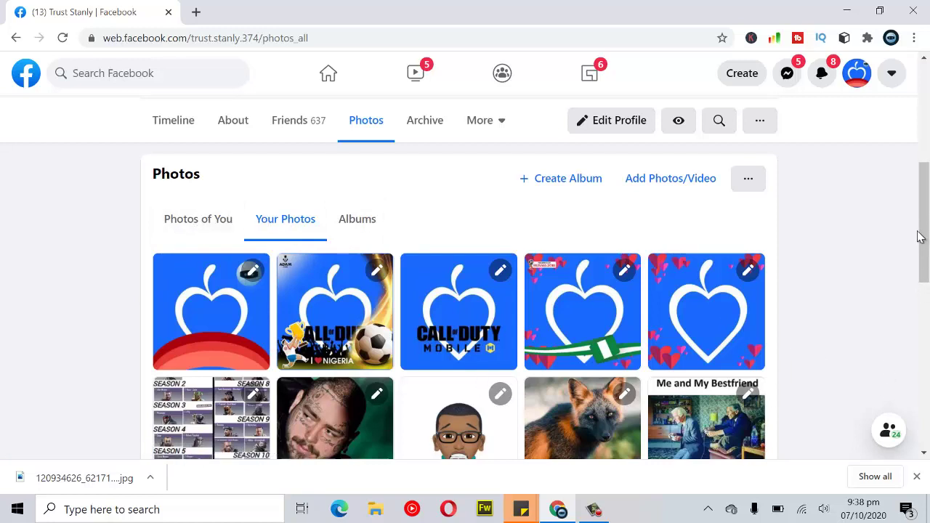
pyautogui.moveTo(919, 237); pyautogui.dragTo(924, 145)
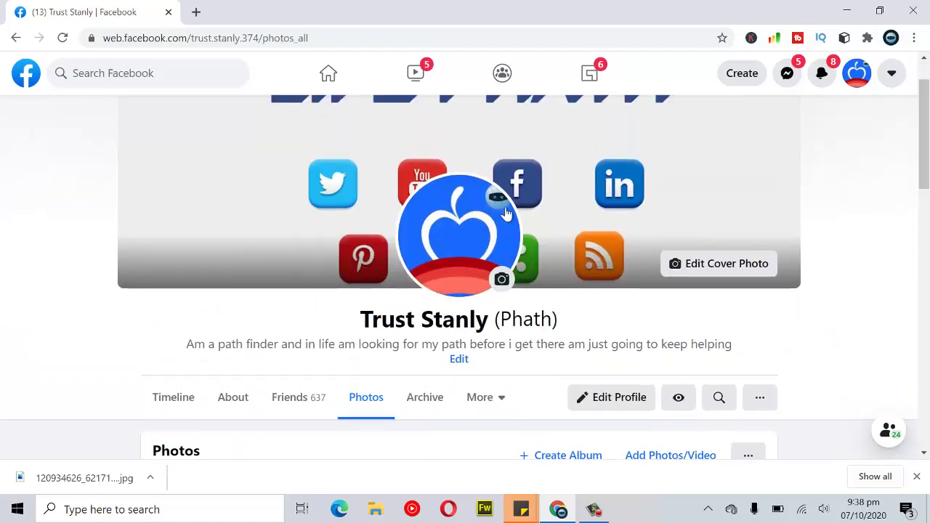
pyautogui.scroll(-3, 924, 146)
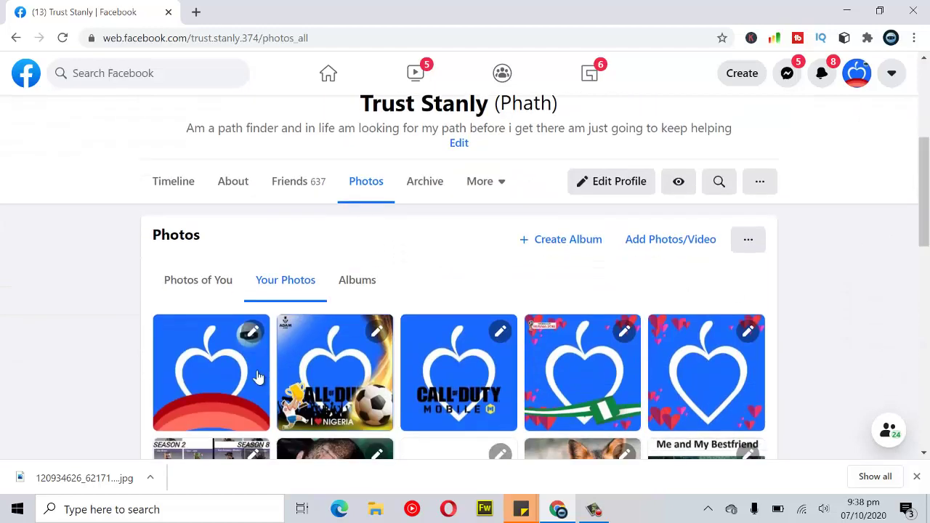
pyautogui.click(227, 286)
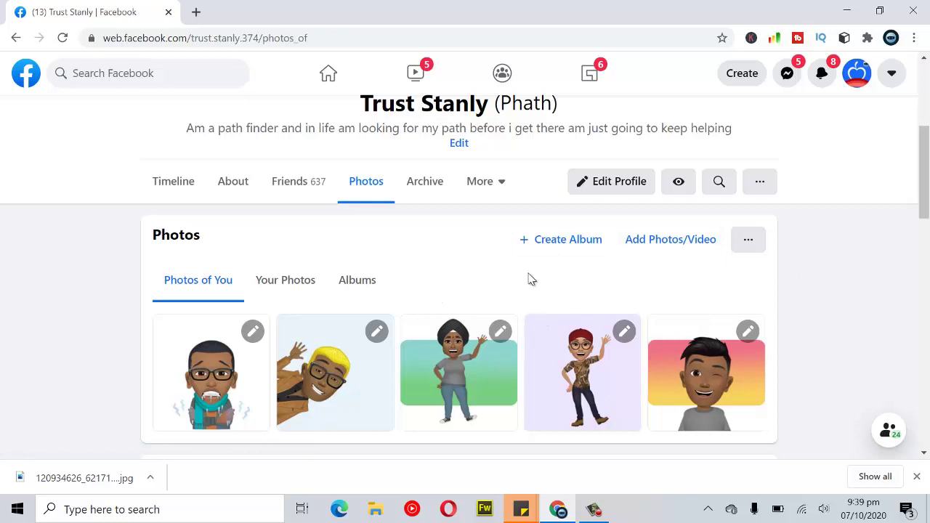
# Step: Dismiss the download bar and start a photo post from the home feed with the puzzle-head image in the Videos folder
pyautogui.click(916, 476)
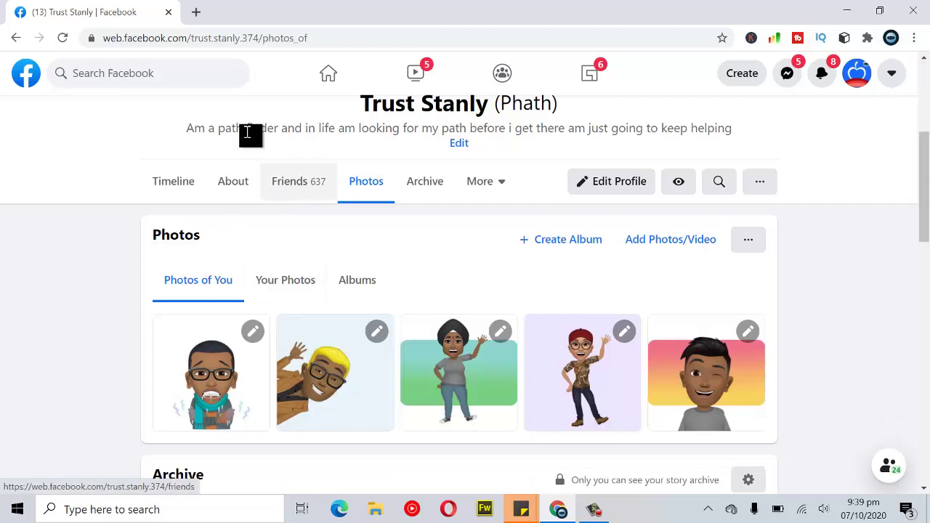
pyautogui.click(328, 77)
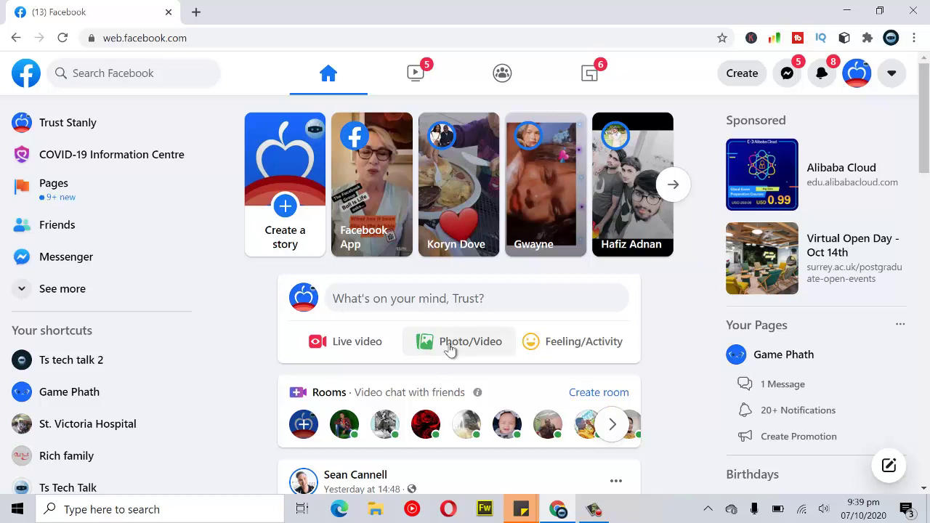
pyautogui.click(491, 347)
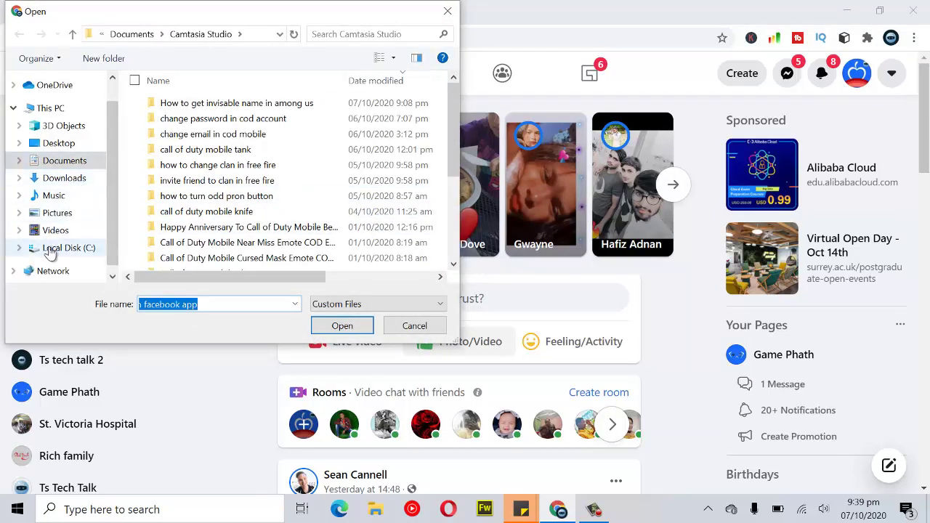
pyautogui.click(57, 230)
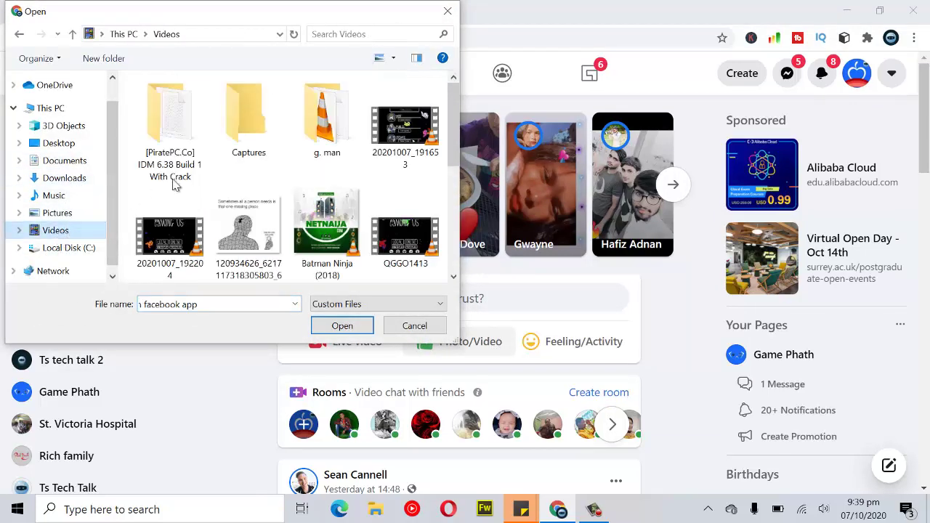
pyautogui.click(236, 231)
pyautogui.doubleClick(237, 230)
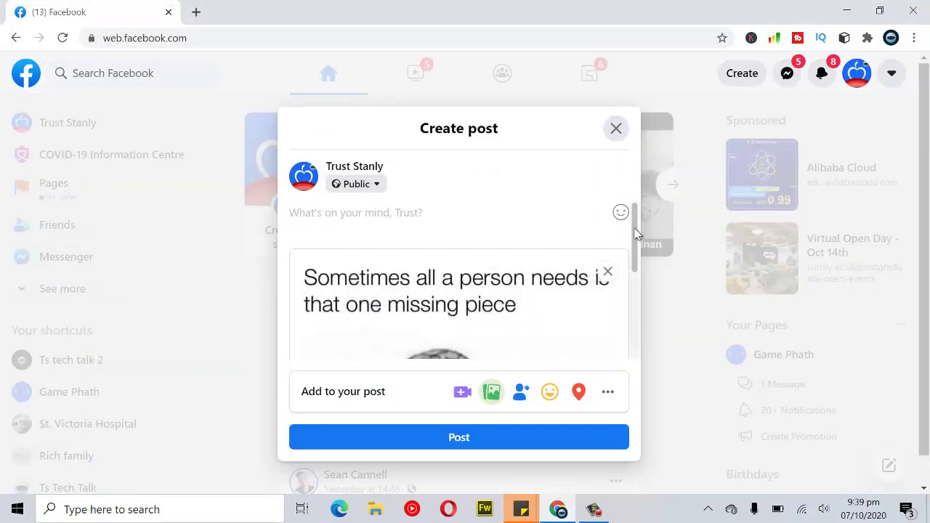
# Step: Search for a friend by name and tag the matching person in the photo post
pyautogui.scroll(-1, 637, 250)
pyautogui.moveTo(640, 264); pyautogui.dragTo(630, 285)
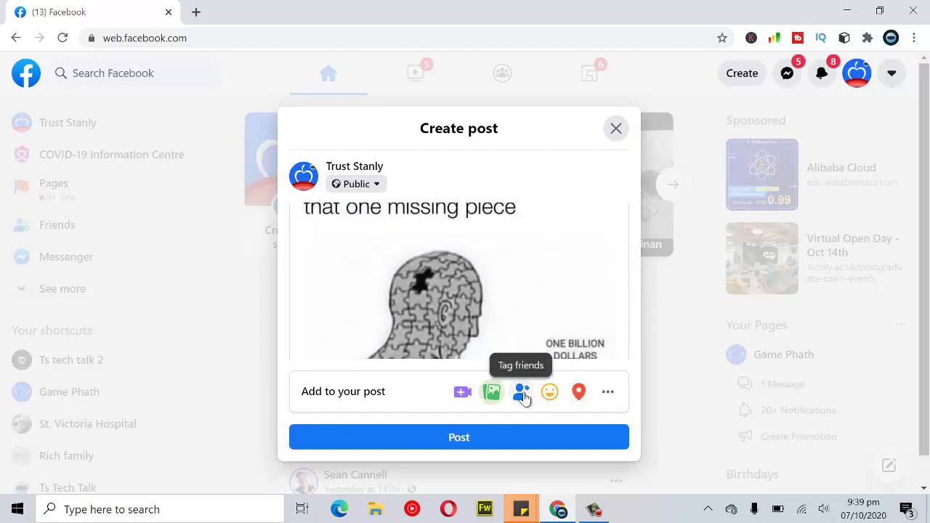
pyautogui.click(522, 393)
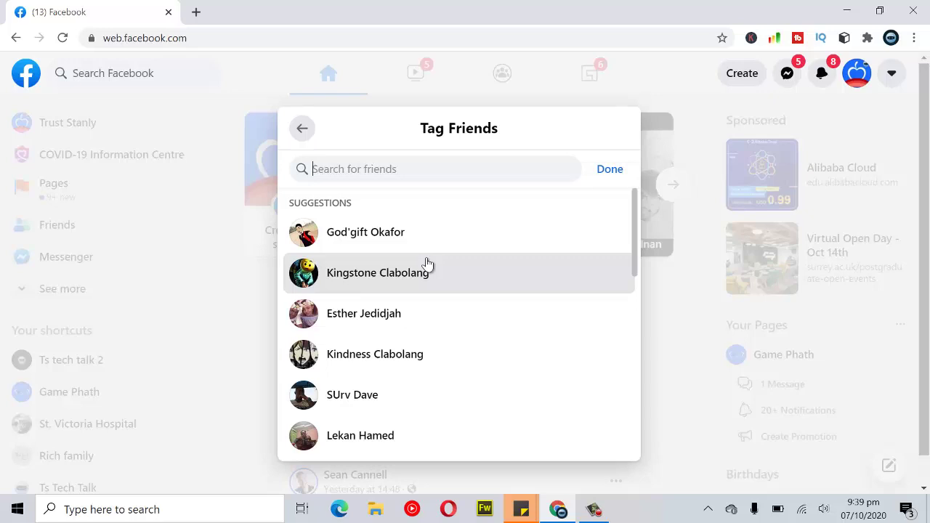
pyautogui.write('sav')
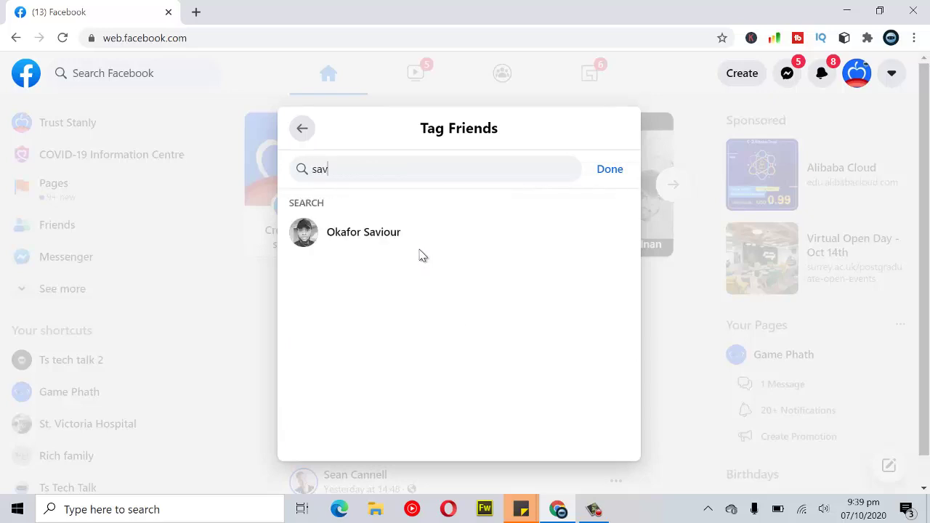
pyautogui.click(419, 233)
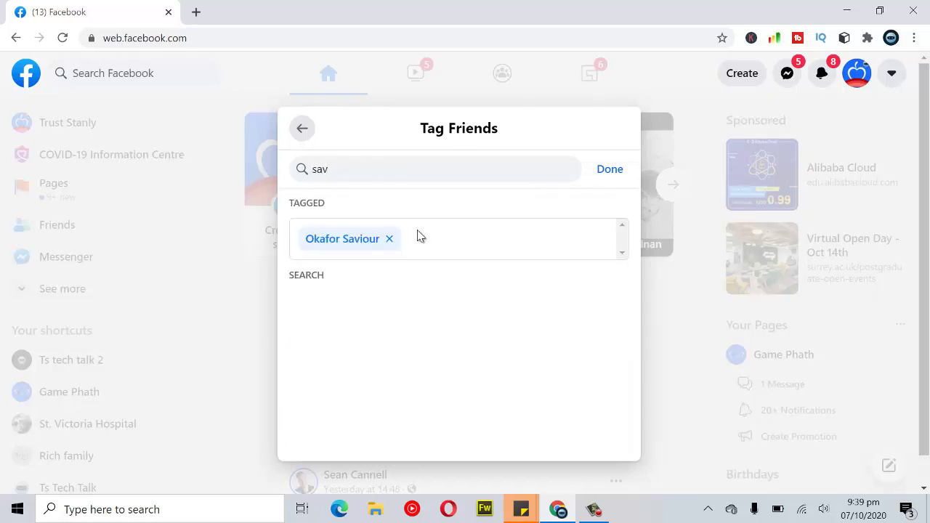
# Step: Clear the friend search, tag the first two suggested friends as well, and finish tagging
pyautogui.doubleClick(461, 166)
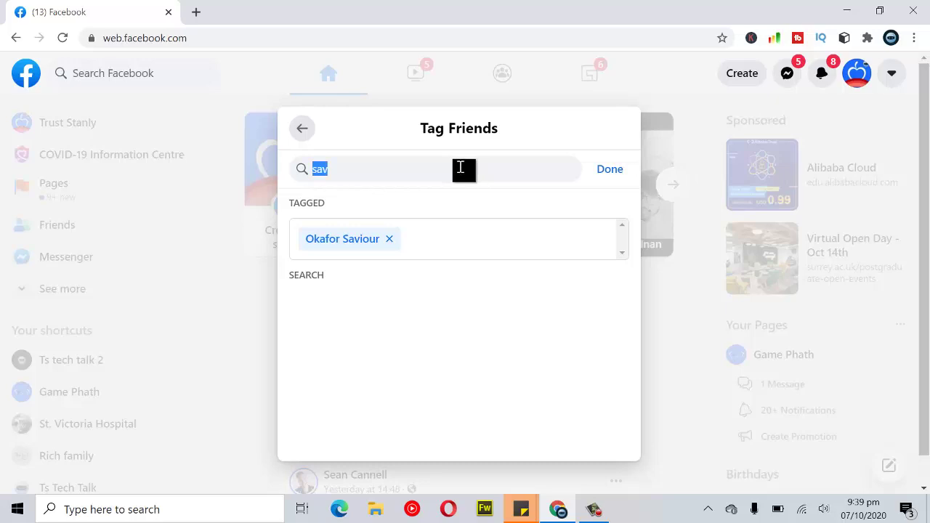
pyautogui.press('BackSpace')
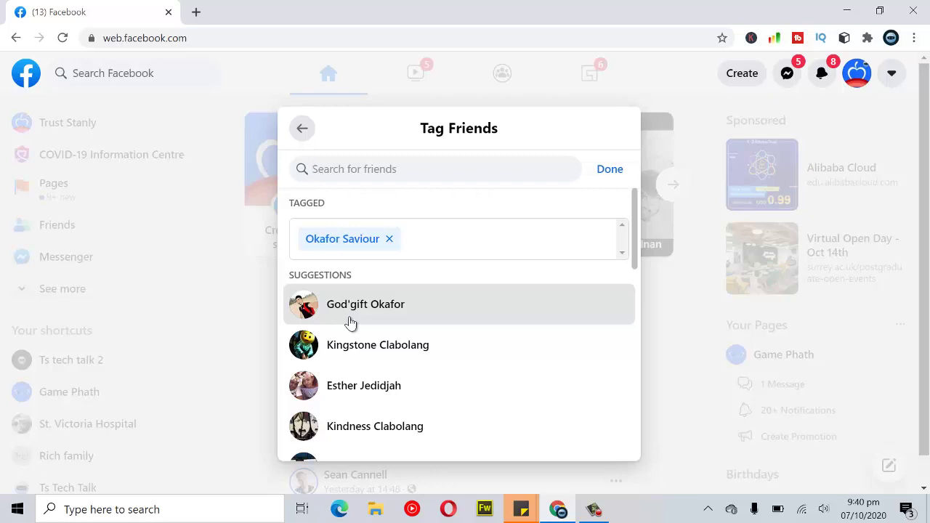
pyautogui.click(349, 321)
pyautogui.click(431, 314)
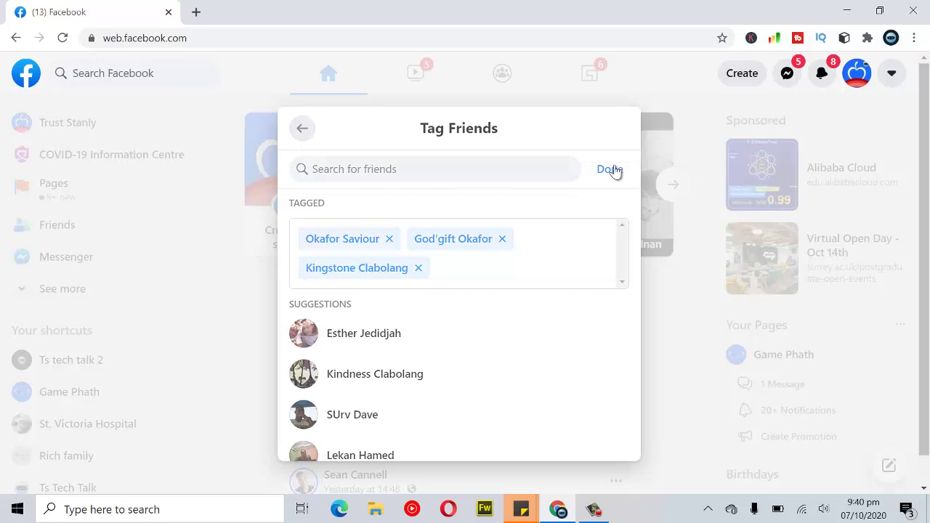
pyautogui.click(612, 170)
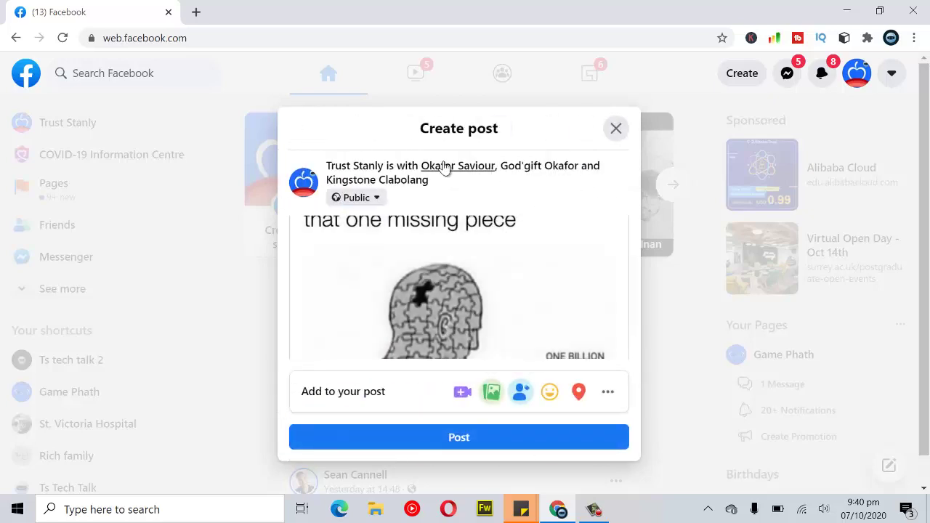
# Step: Write the caption "Hwy this could be @" above the photo in the post
pyautogui.moveTo(632, 287); pyautogui.dragTo(656, 212)
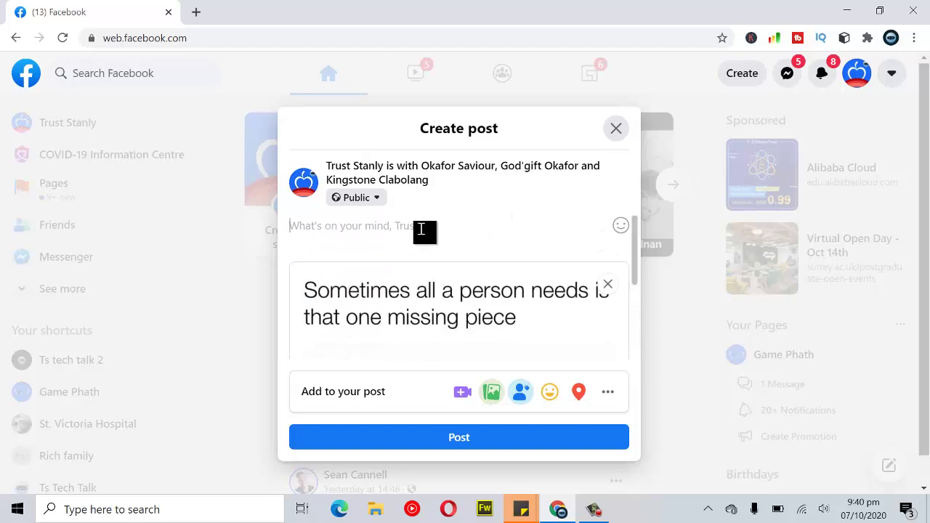
pyautogui.write('Hwy this could be @')
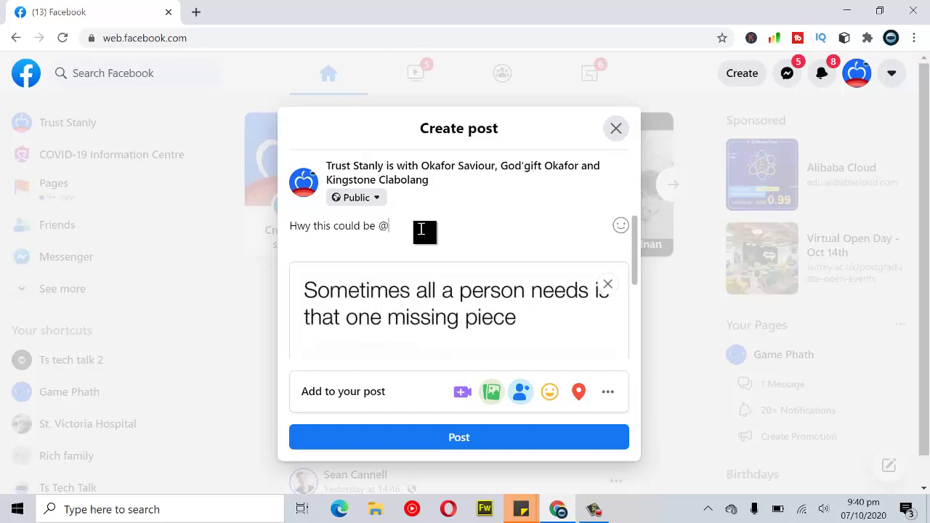
pyautogui.write('tru')
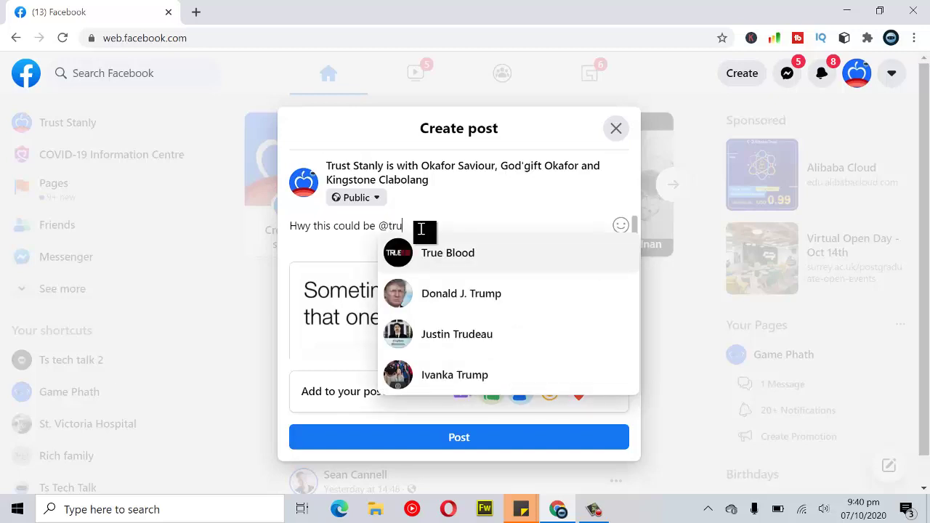
pyautogui.press('BackSpace')
pyautogui.press('BackSpace')
pyautogui.press('BackSpace')
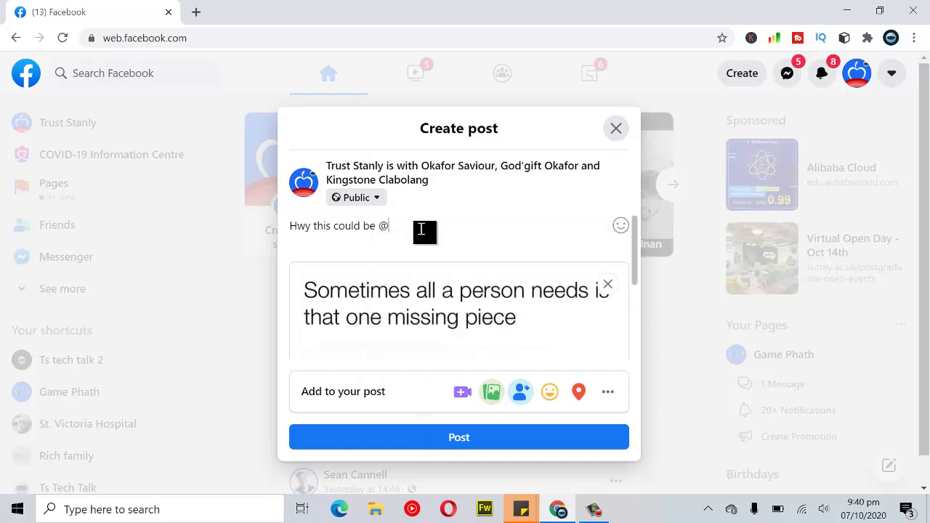
# Step: Mention two friends in the caption, picking the third suggested name for the first and the last suggested name for the second
pyautogui.write('okaf')
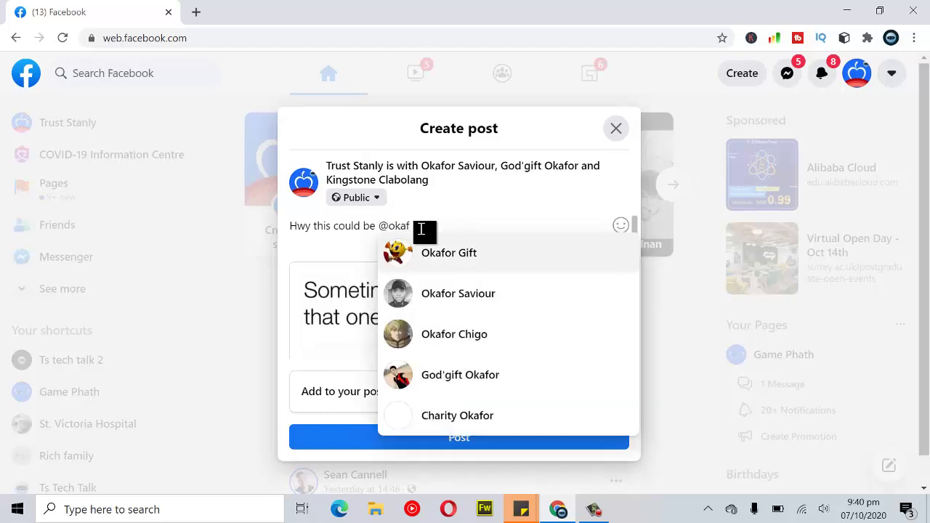
pyautogui.click(476, 342)
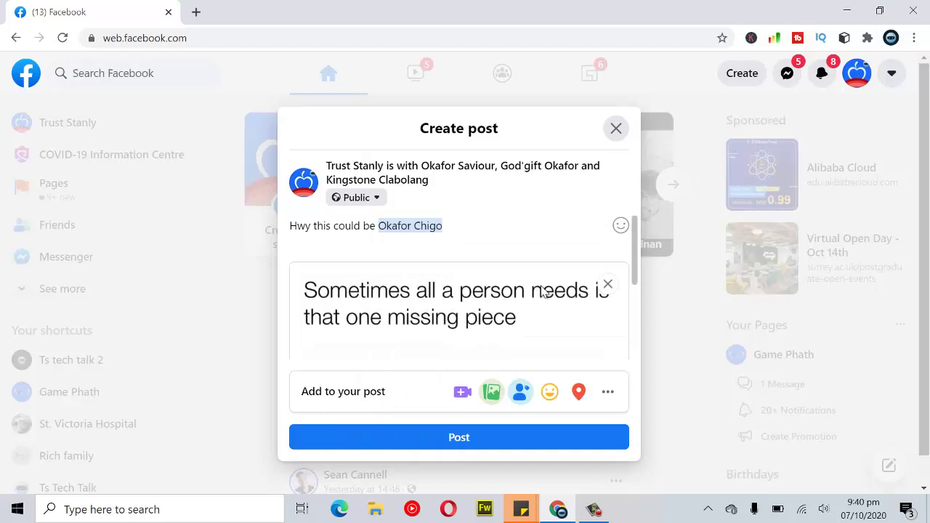
pyautogui.write('@okafo')
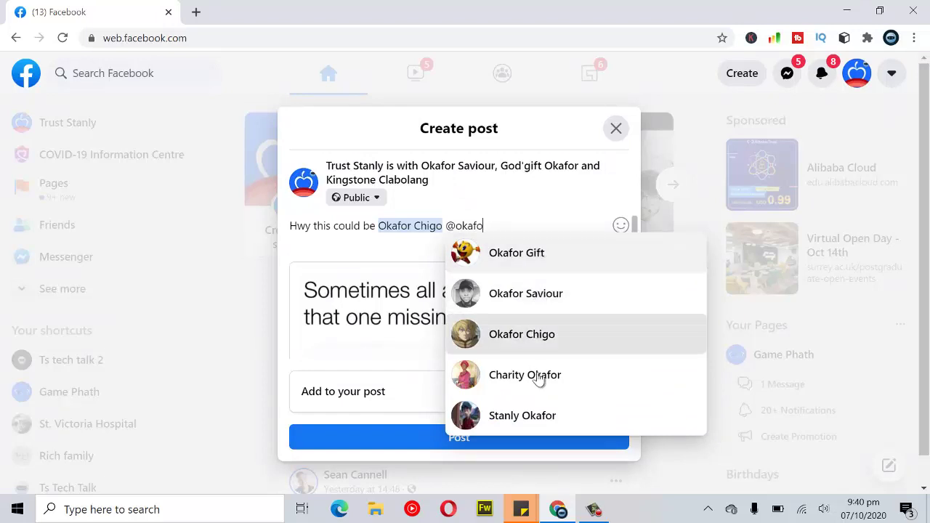
pyautogui.click(520, 419)
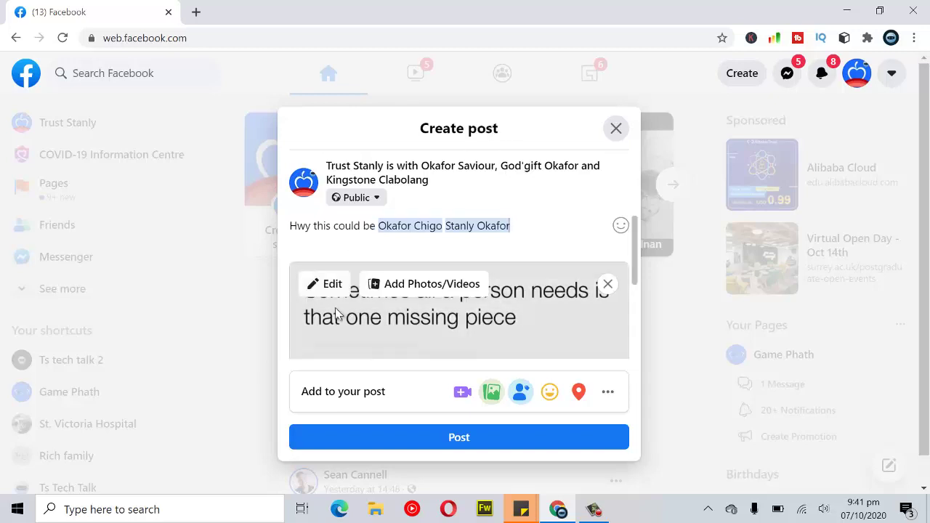
# Step: Open the photo for editing, tag the first suggested profile beside the head in the picture, and save the tag
pyautogui.moveTo(635, 257)
pyautogui.mouseDown()
pyautogui.moveTo(627, 345)
pyautogui.moveTo(628, 257)
pyautogui.mouseUp()
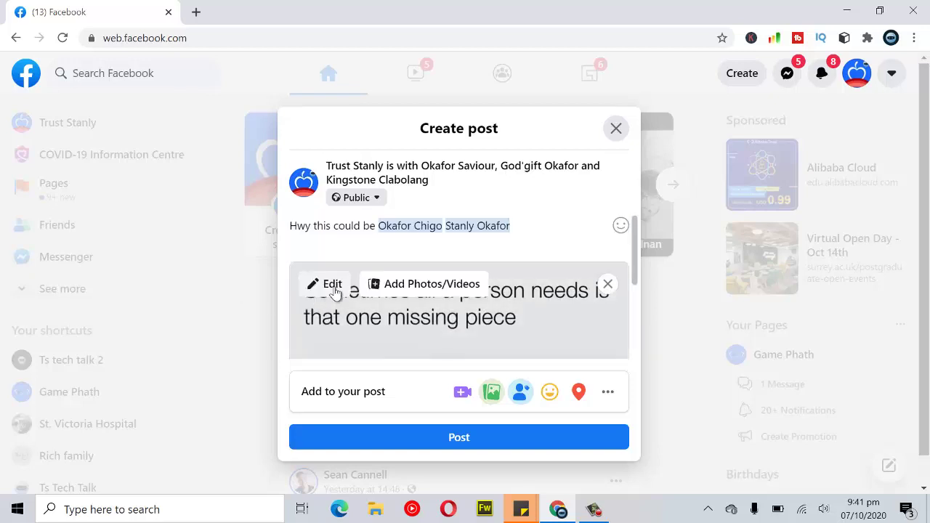
pyautogui.click(333, 287)
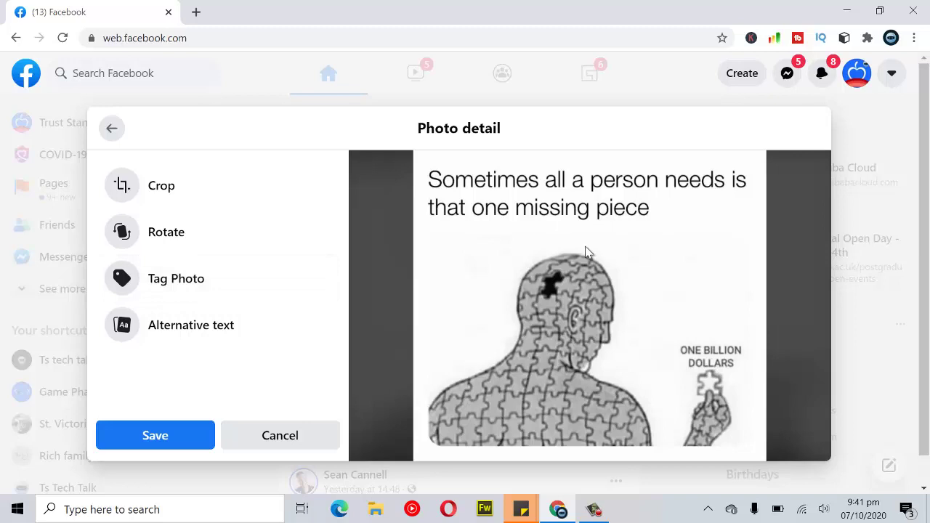
pyautogui.doubleClick(587, 251)
pyautogui.click(141, 281)
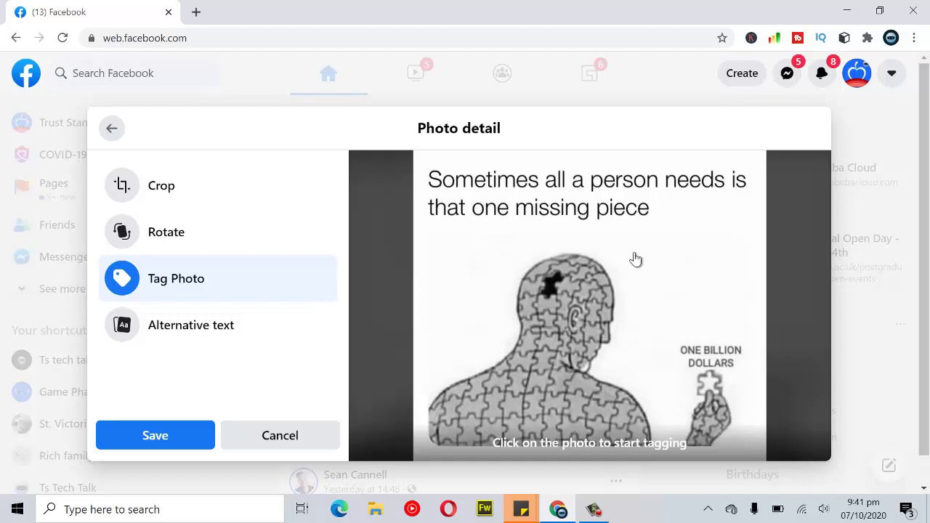
pyautogui.click(608, 268)
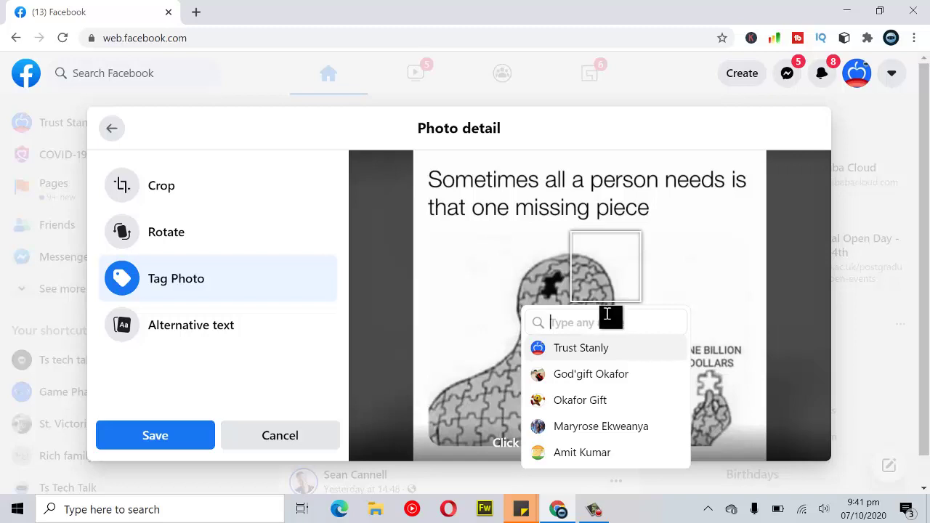
pyautogui.click(583, 349)
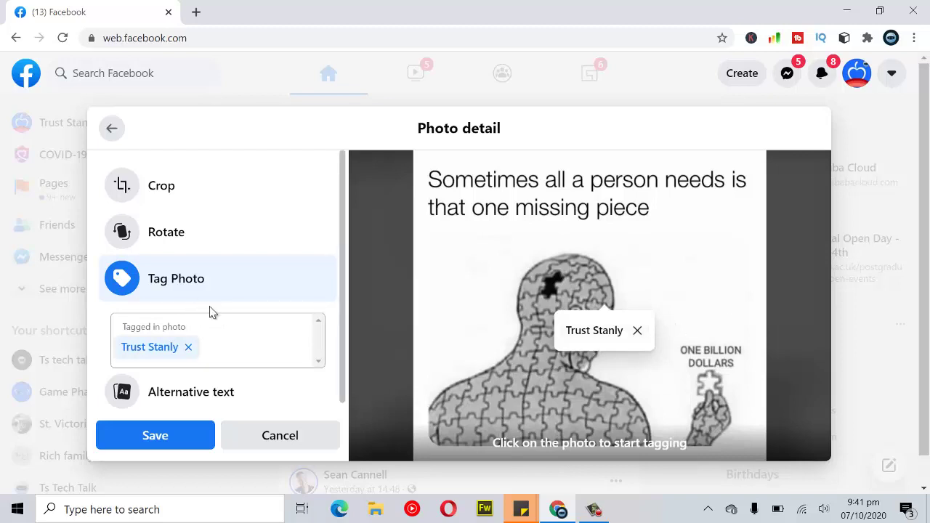
pyautogui.click(160, 436)
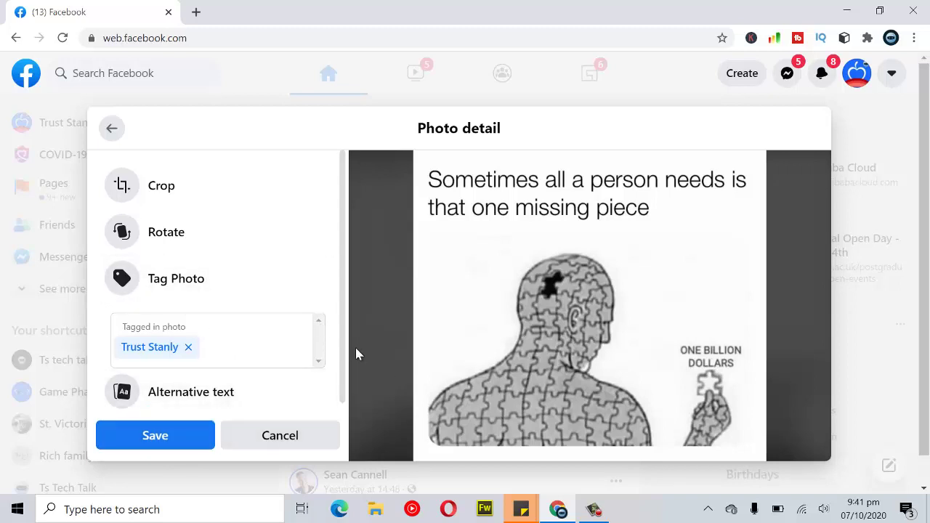
# Step: Remove the tag from the photo, leave photo editing and publish the post
pyautogui.scroll(-1, 346, 348)
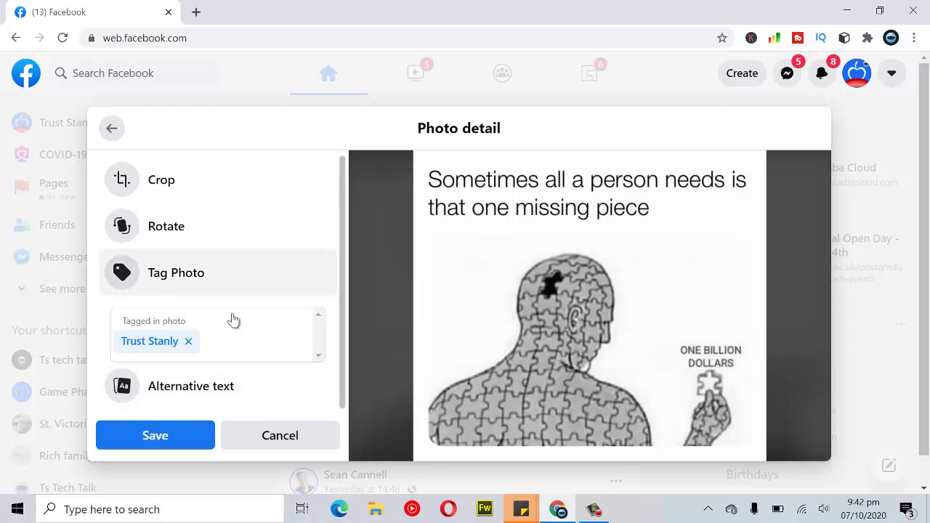
pyautogui.click(187, 342)
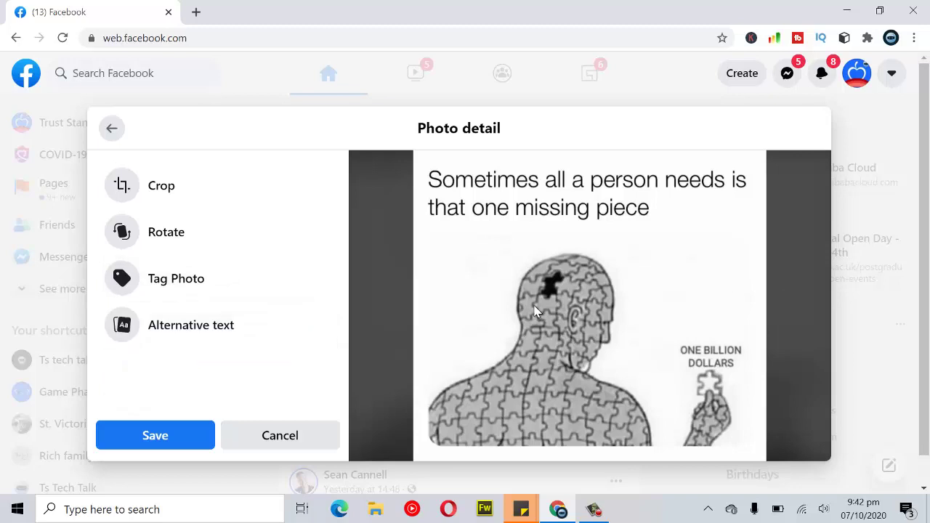
pyautogui.click(155, 442)
pyautogui.click(249, 436)
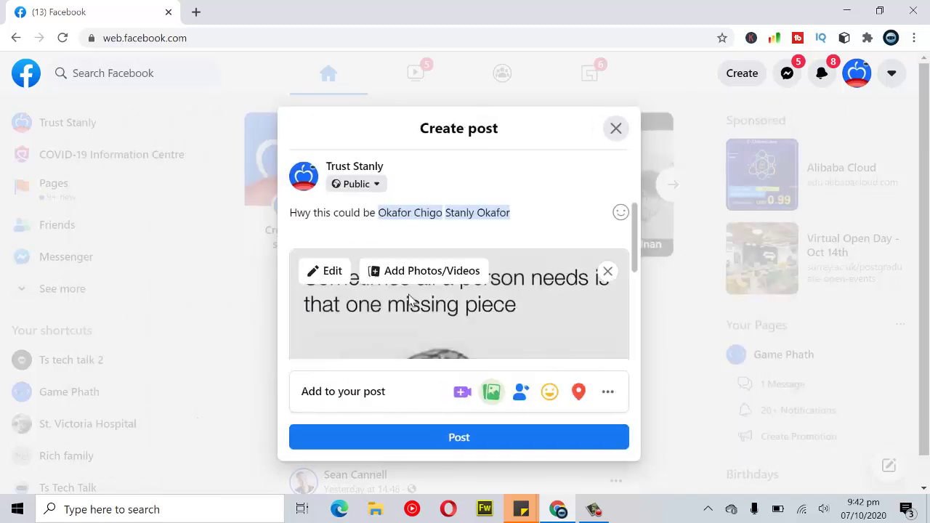
pyautogui.click(472, 438)
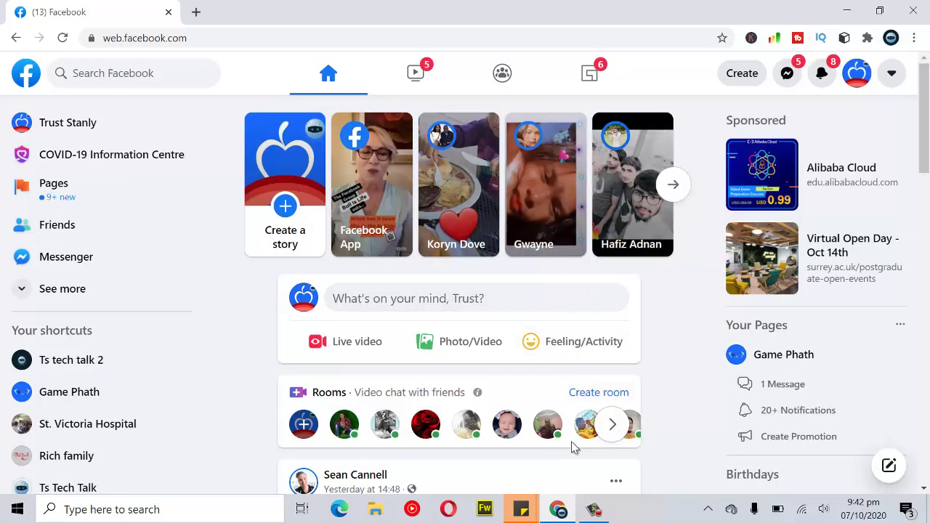
pyautogui.click(594, 508)
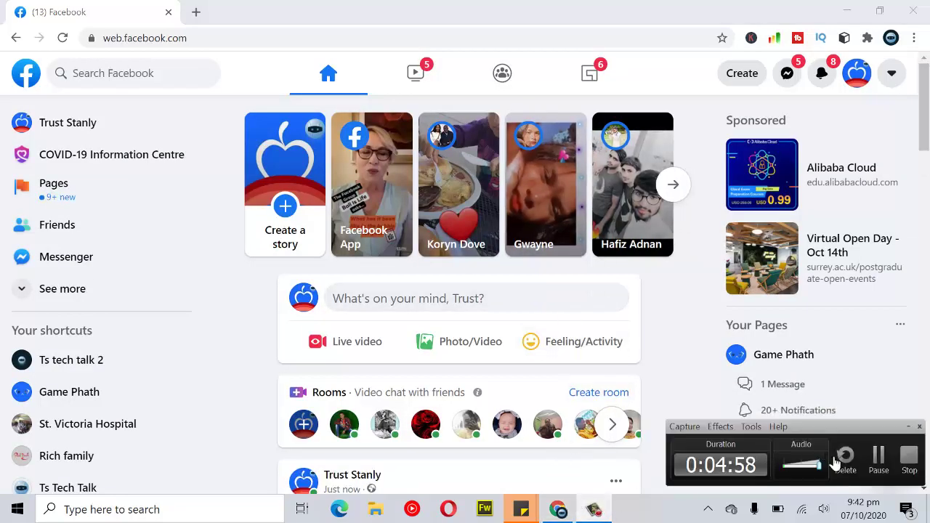
pyautogui.click(877, 458)
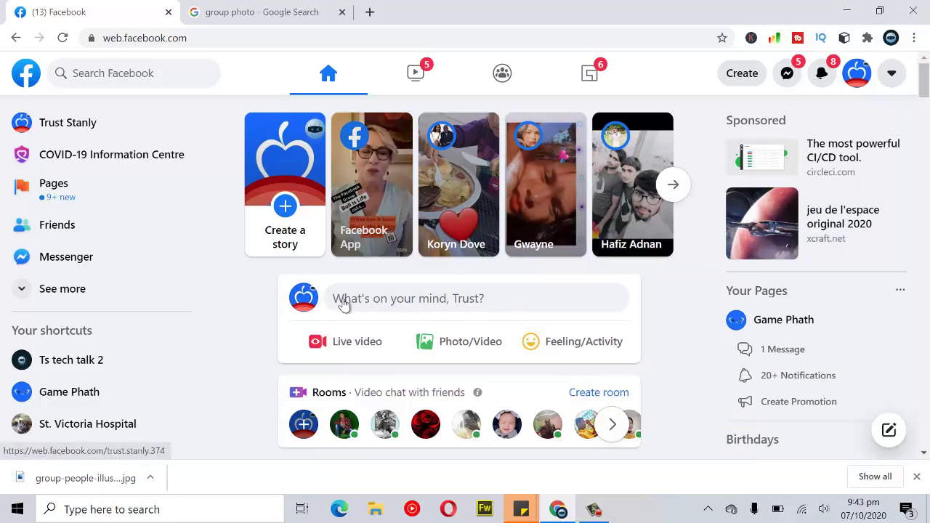
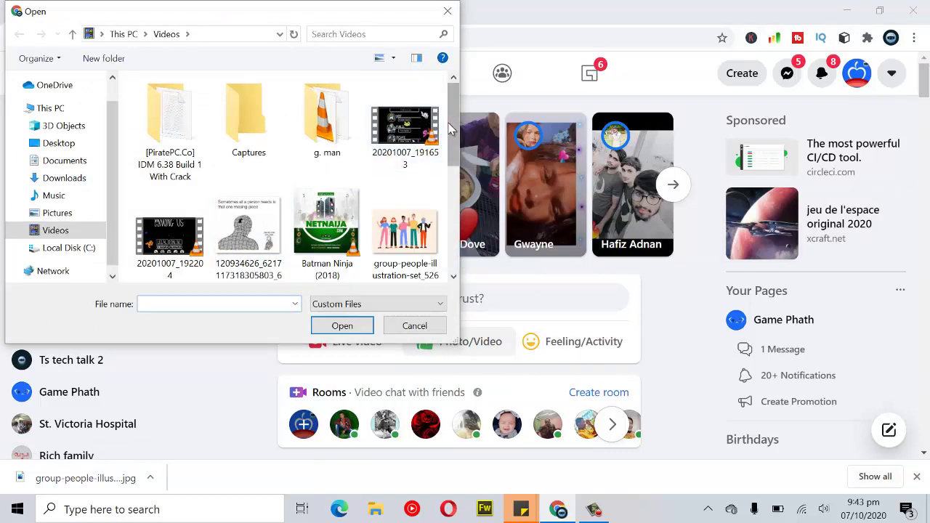
# Step: Add the group-people illustration to a new photo post and start tagging on the photo
pyautogui.doubleClick(408, 220)
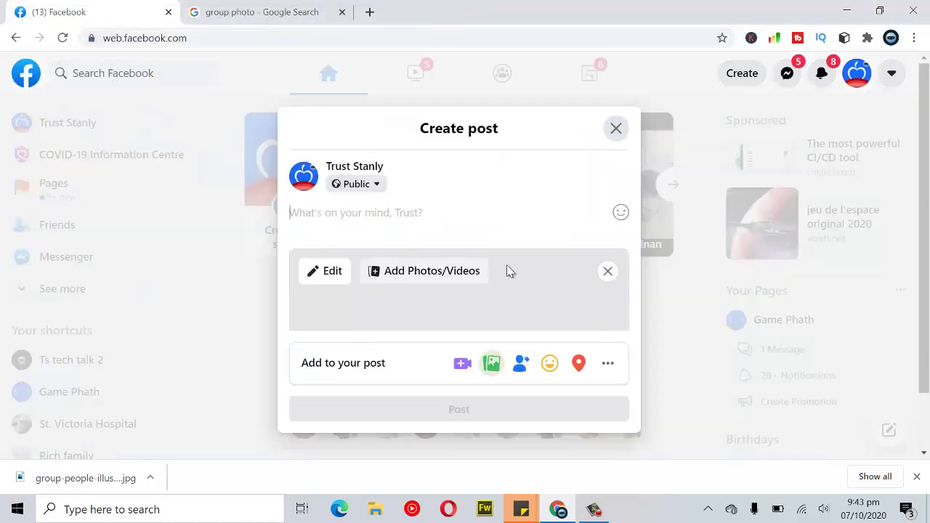
pyautogui.click(332, 273)
pyautogui.click(143, 279)
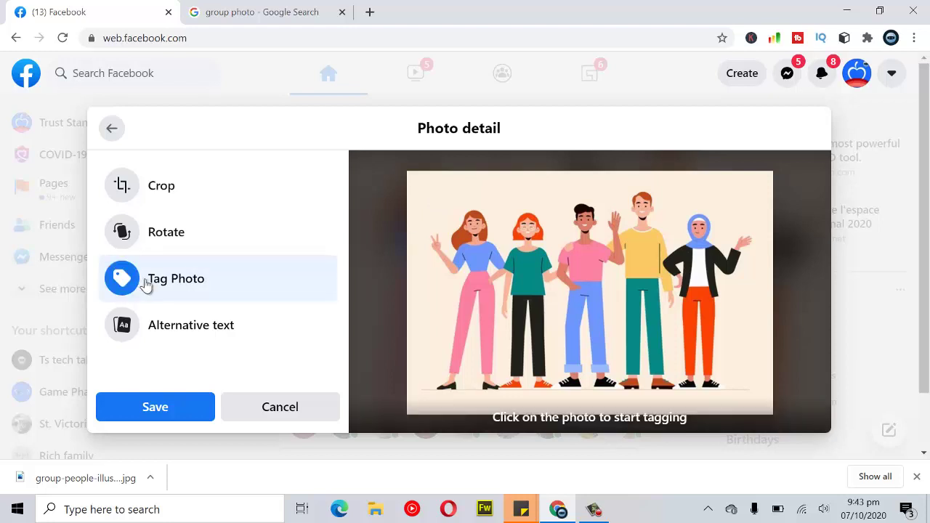
# Step: Tag the fourth suggested friend on the woman in the blue top and the last suggested friend on the woman in the green top
pyautogui.click(476, 231)
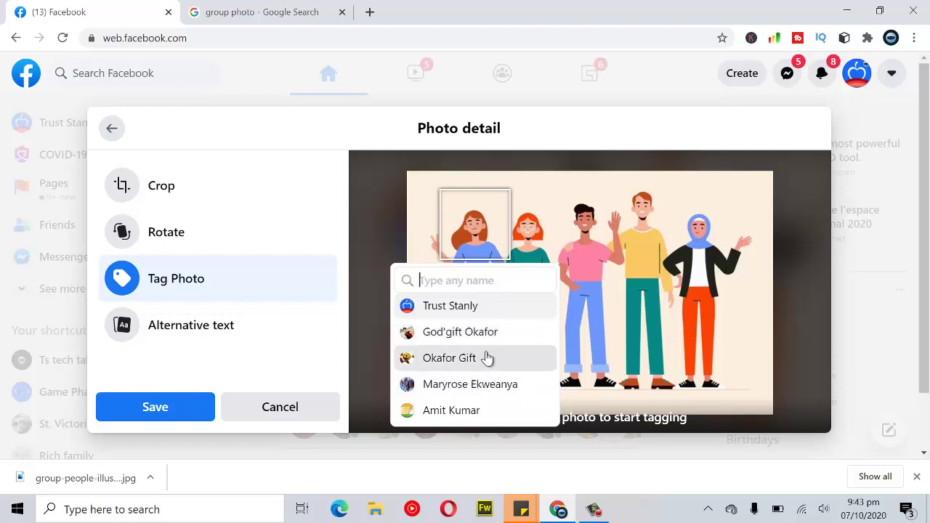
pyautogui.click(482, 383)
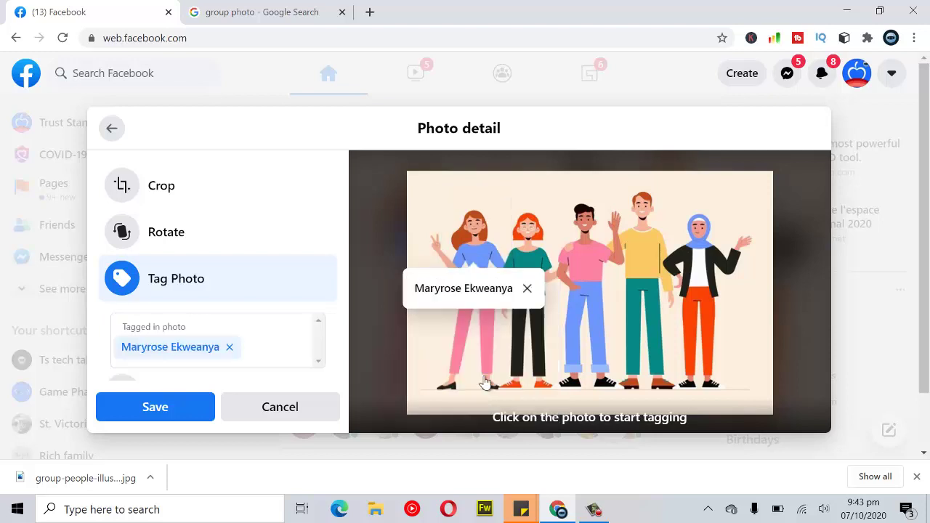
pyautogui.click(529, 234)
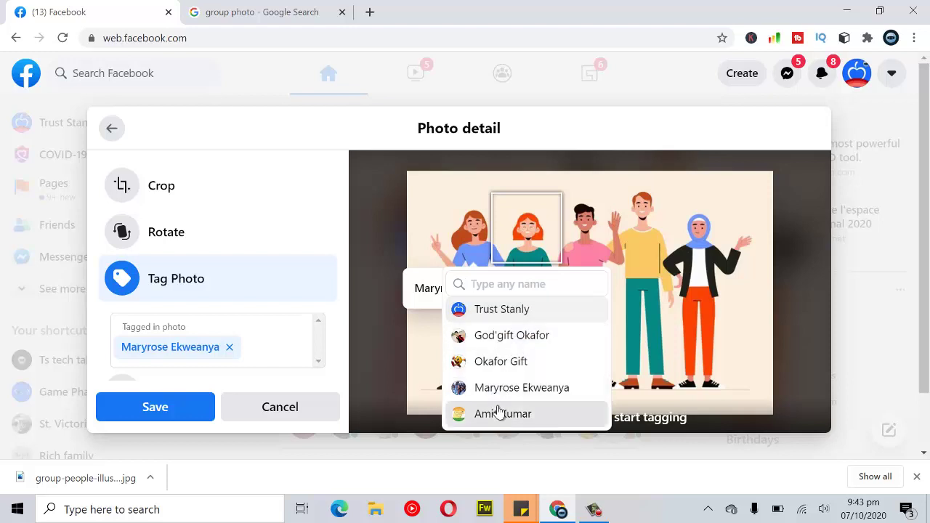
pyautogui.click(498, 413)
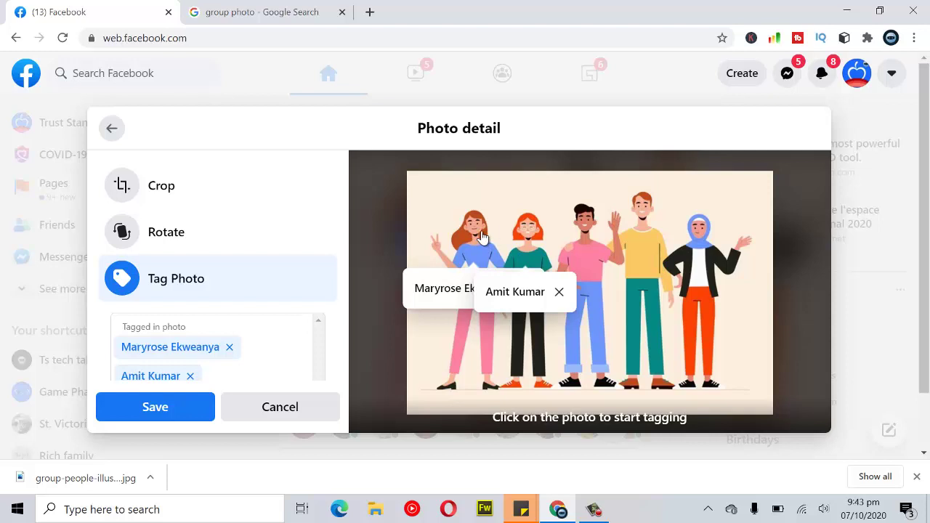
pyautogui.click(589, 229)
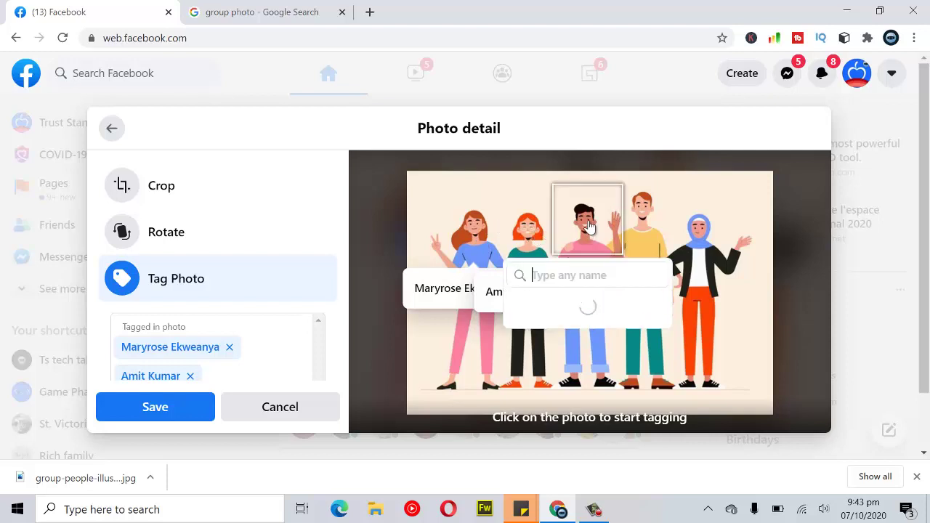
pyautogui.press('Escape')
pyautogui.press('Escape')
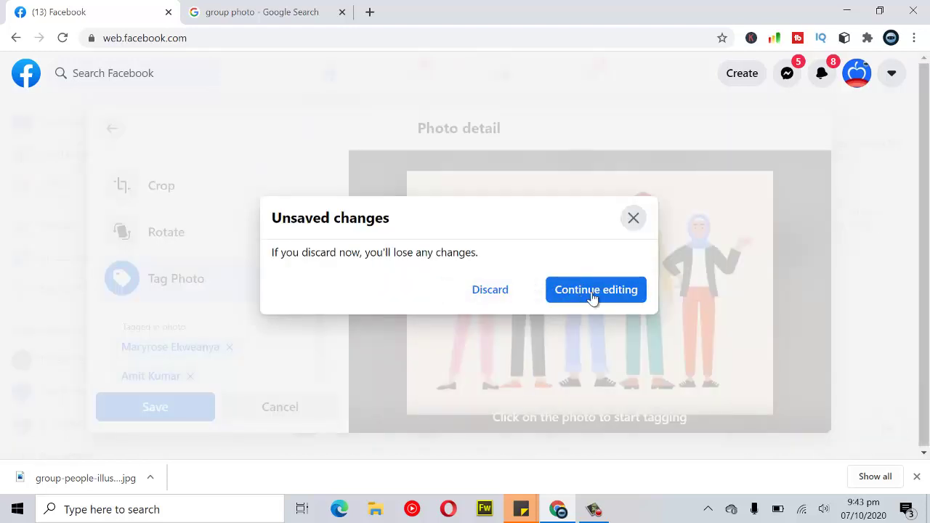
pyautogui.click(592, 291)
# Step: Tag the man in the pink shirt with the second friend found by searching "ok"
pyautogui.click(582, 229)
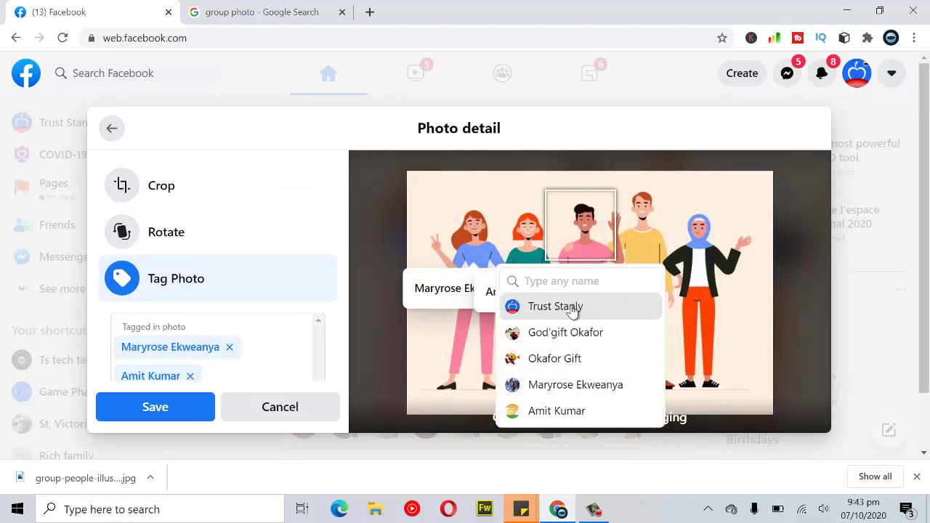
pyautogui.write('suc')
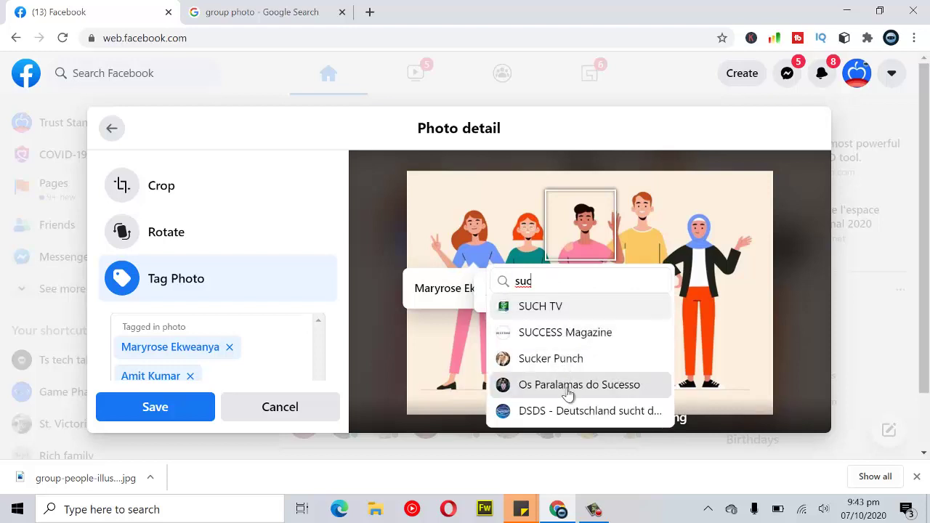
pyautogui.press('BackSpace')
pyautogui.press('BackSpace')
pyautogui.press('BackSpace')
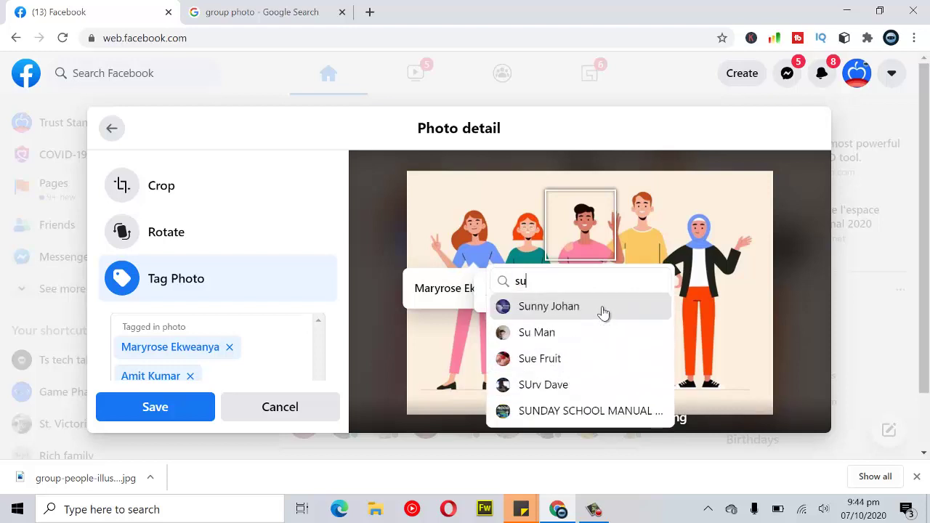
pyautogui.write('ok')
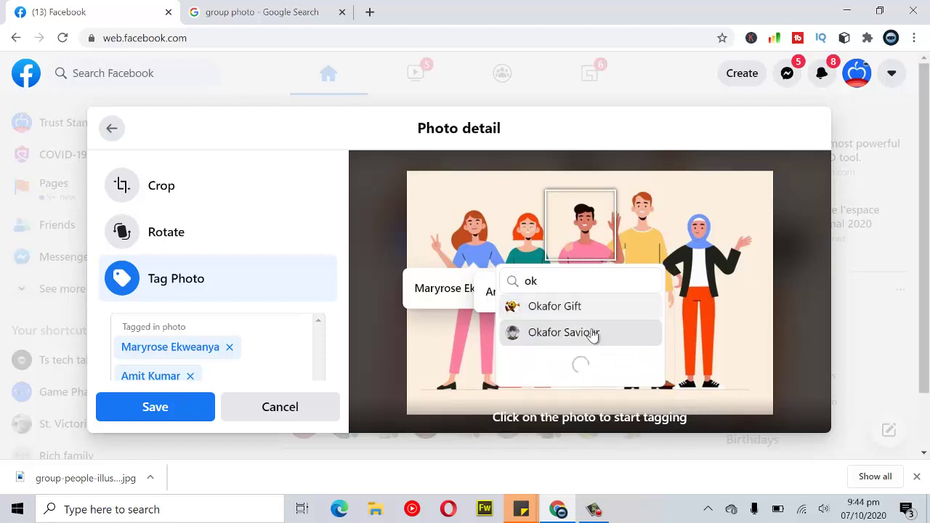
pyautogui.click(593, 332)
# Step: Tag the man in the yellow shirt with the second friend found by searching "cl"
pyautogui.click(643, 209)
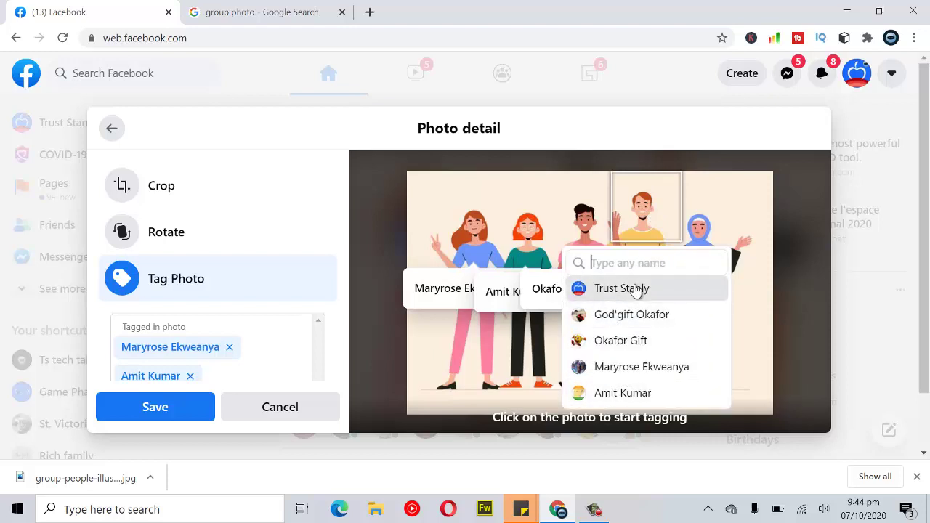
pyautogui.write('cl')
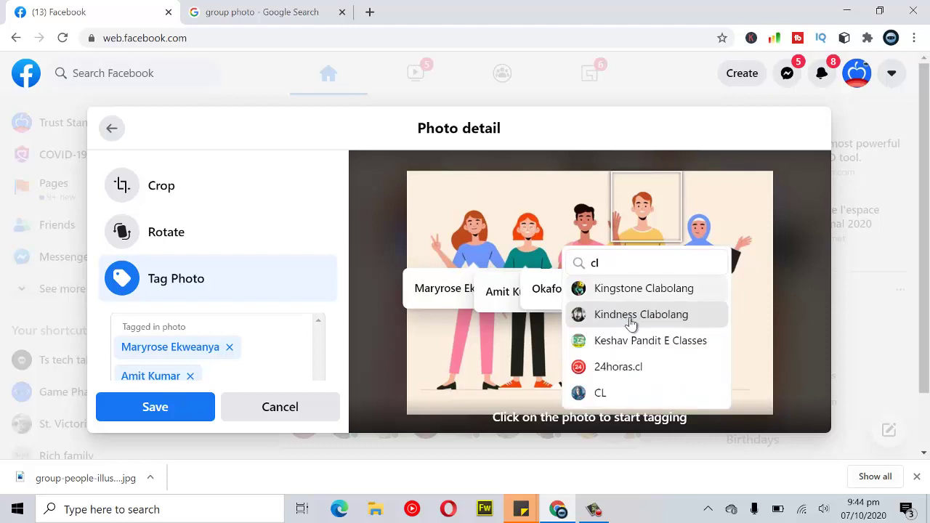
pyautogui.click(630, 319)
# Step: Tag the woman in the blue headscarf with the first friend found by searching "tem", and save the photo tags
pyautogui.click(702, 234)
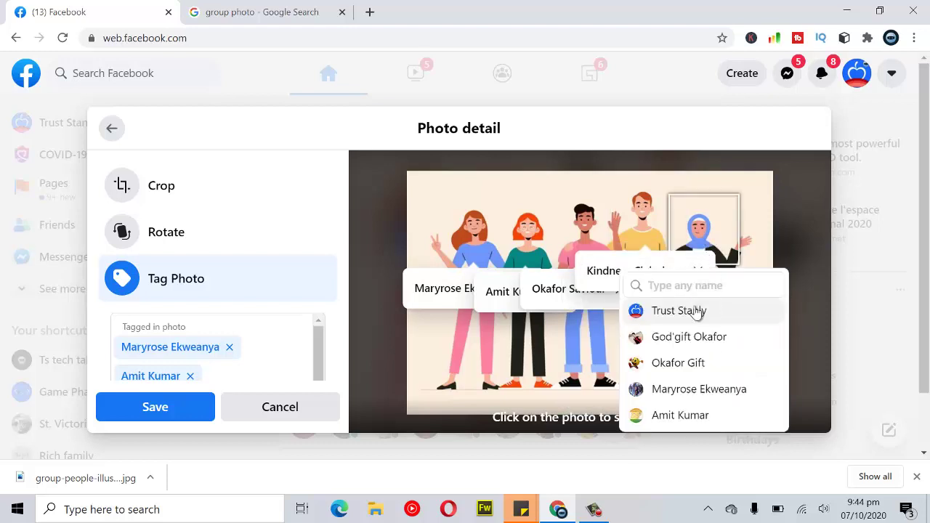
pyautogui.write('tem')
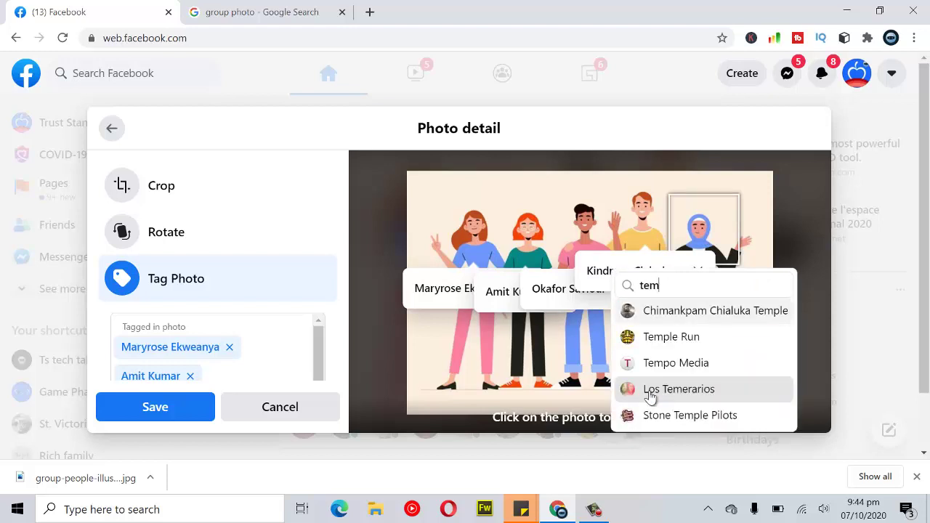
pyautogui.click(721, 314)
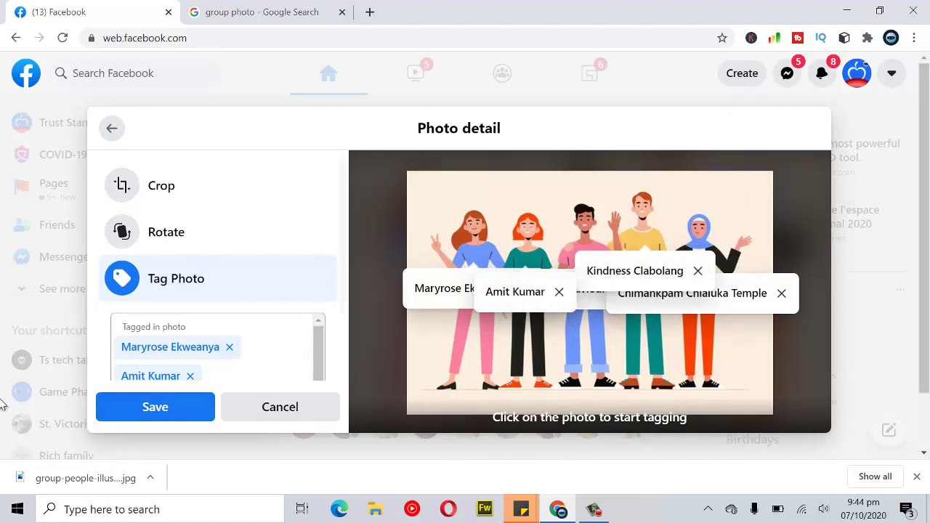
pyautogui.click(155, 408)
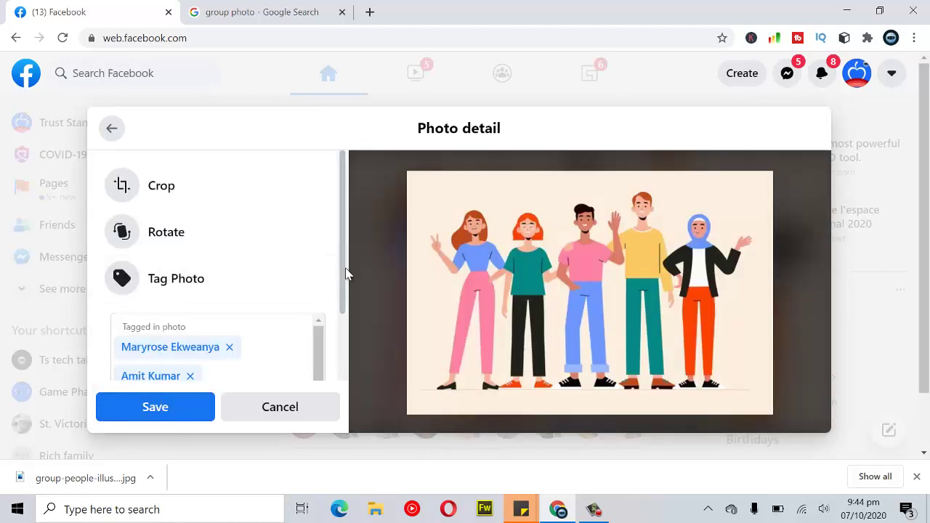
# Step: Toggle the tag display on the group photo and review the list of people tagged in it
pyautogui.scroll(-3, 342, 339)
pyautogui.click(202, 215)
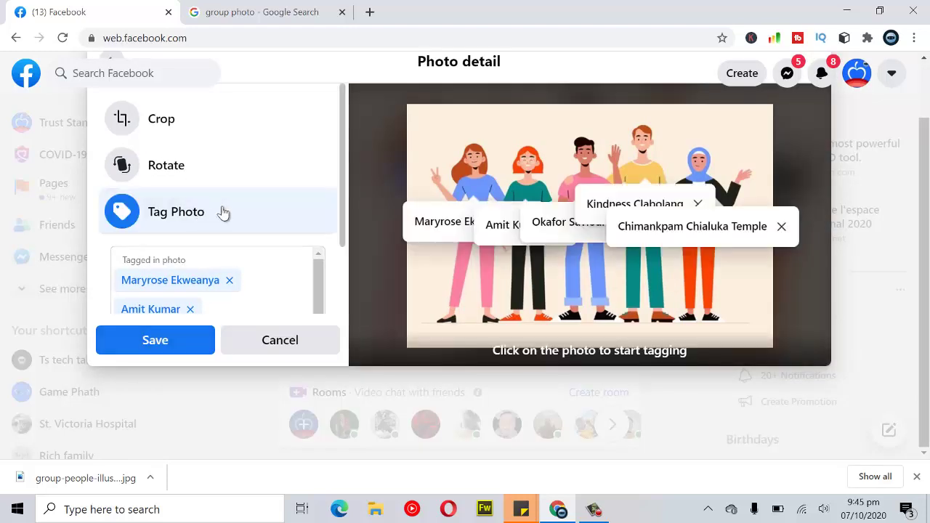
pyautogui.click(189, 216)
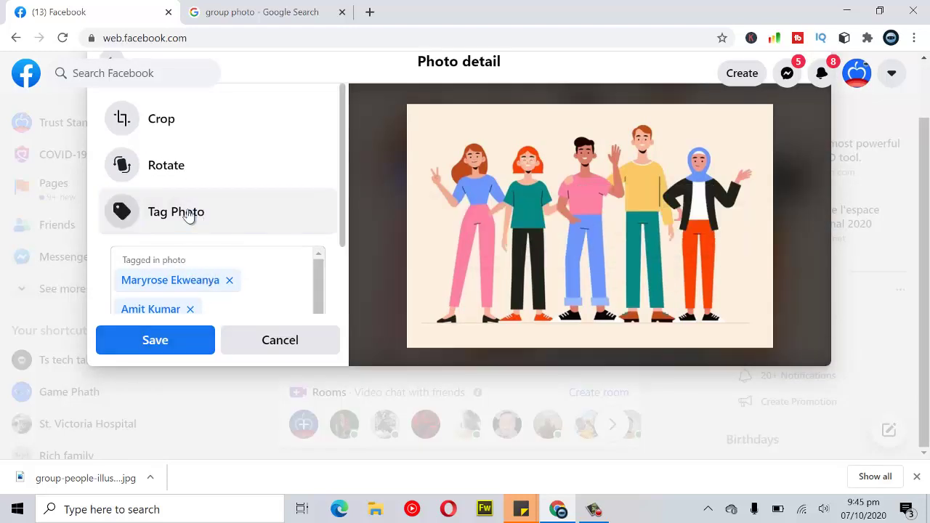
pyautogui.click(187, 214)
pyautogui.click(170, 347)
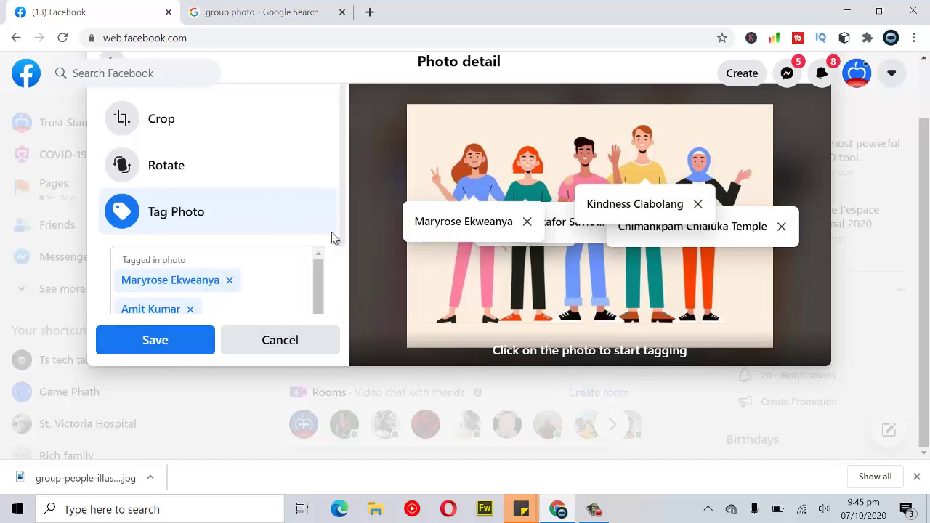
pyautogui.scroll(-2, 337, 258)
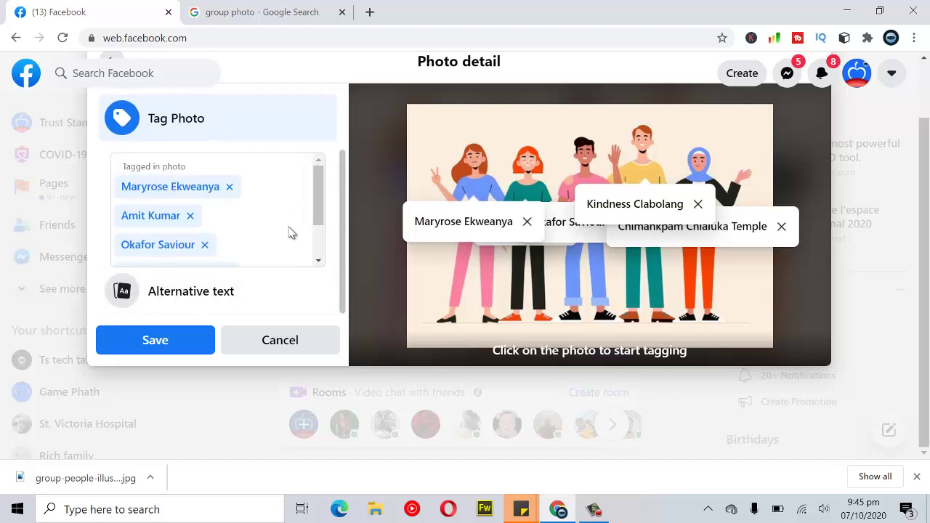
# Step: Reopen the group photo's editing options from the post draft to see where tagging is done, and leave without changes
pyautogui.click(326, 341)
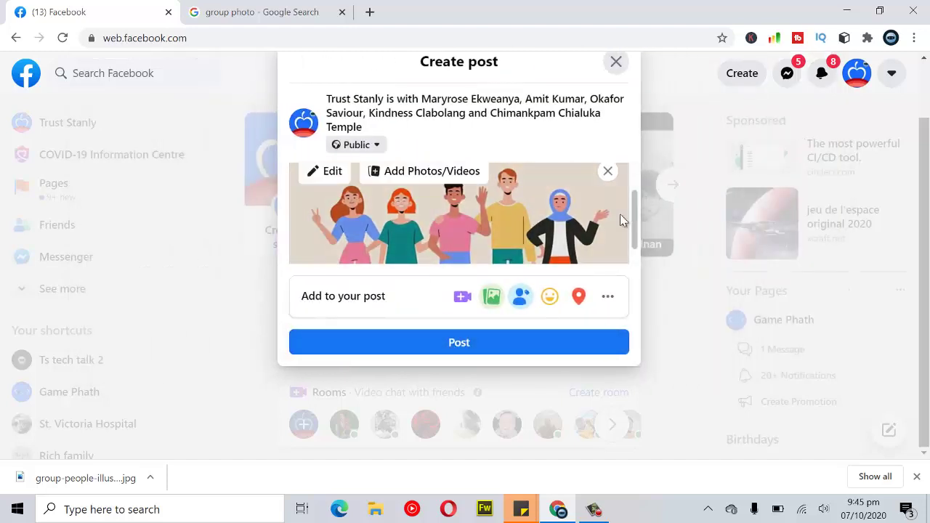
pyautogui.scroll(2, 635, 220)
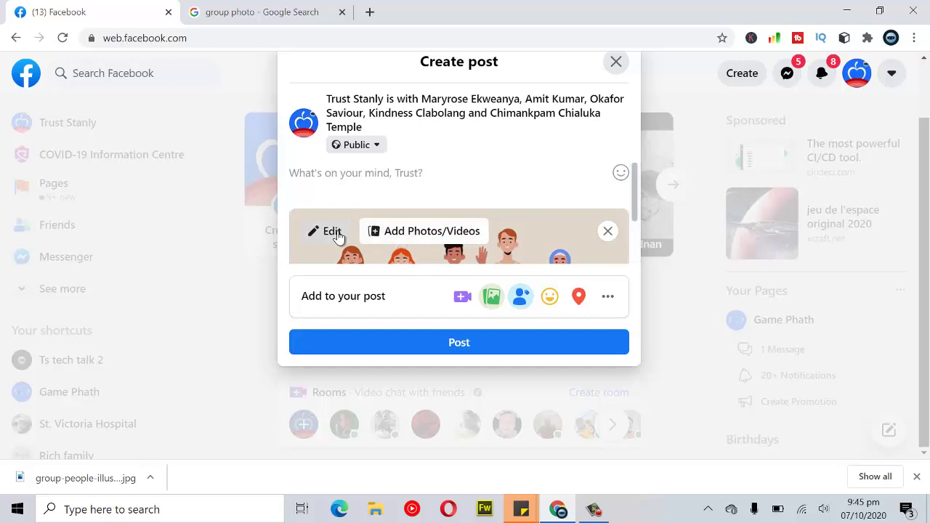
pyautogui.click(334, 233)
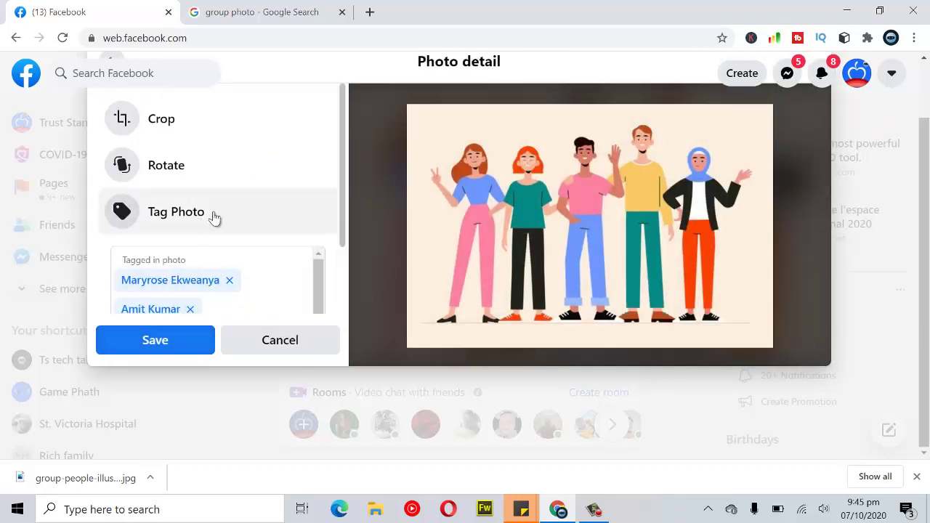
pyautogui.click(296, 341)
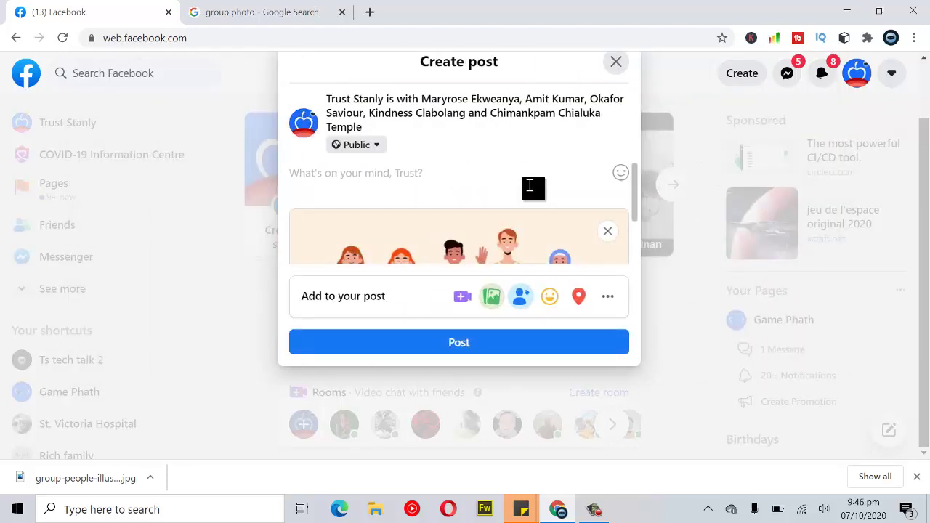
# Step: Caption the group photo post "hey" and publish it
pyautogui.write('hey')
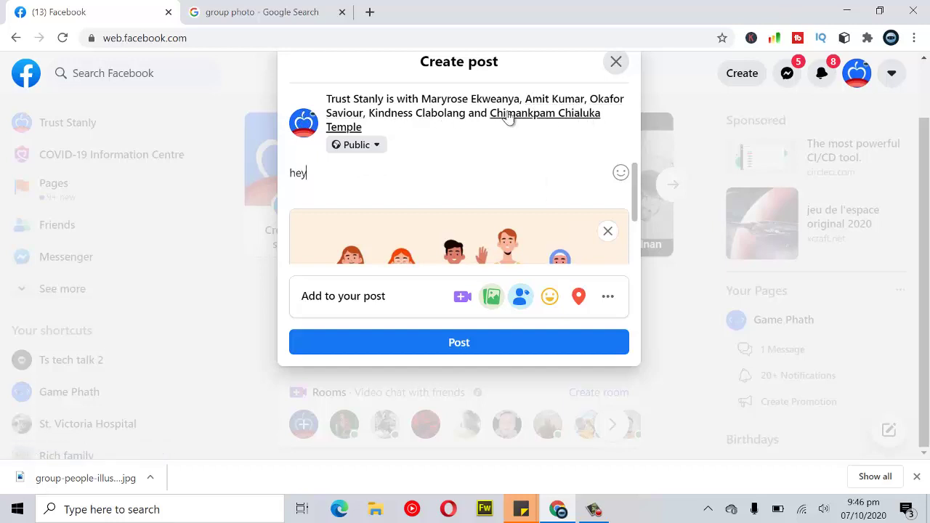
pyautogui.moveTo(367, 249)
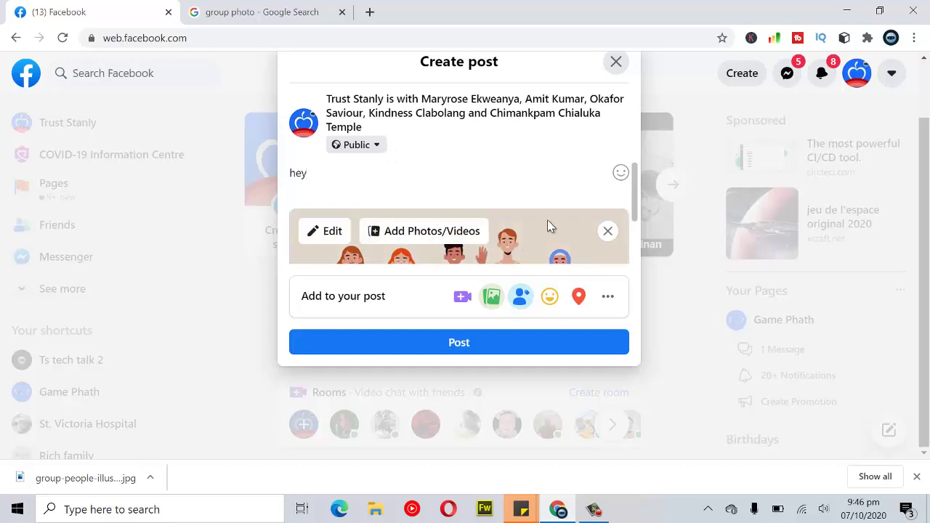
pyautogui.click(468, 343)
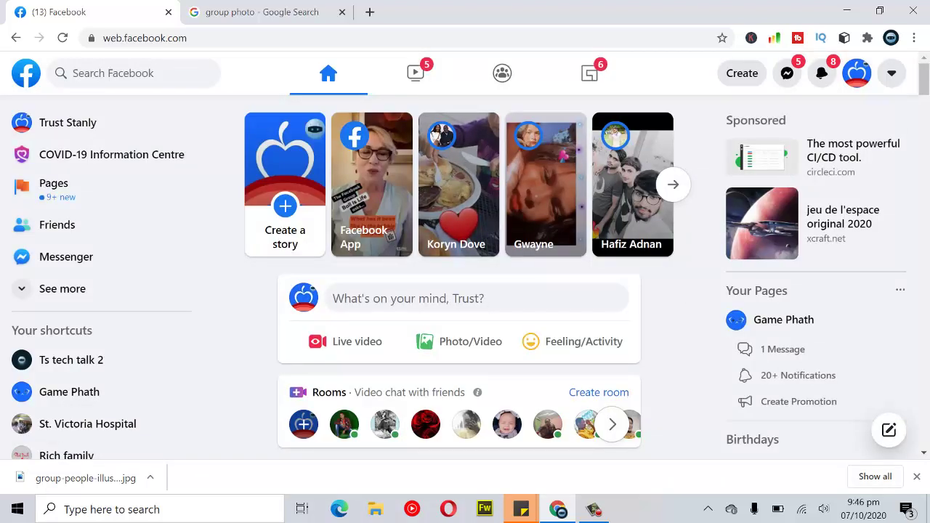
# Step: Open the published group photo from the feed, inspect the tags on the people in it, and return to the post in the feed
pyautogui.scroll(-5, 925, 95)
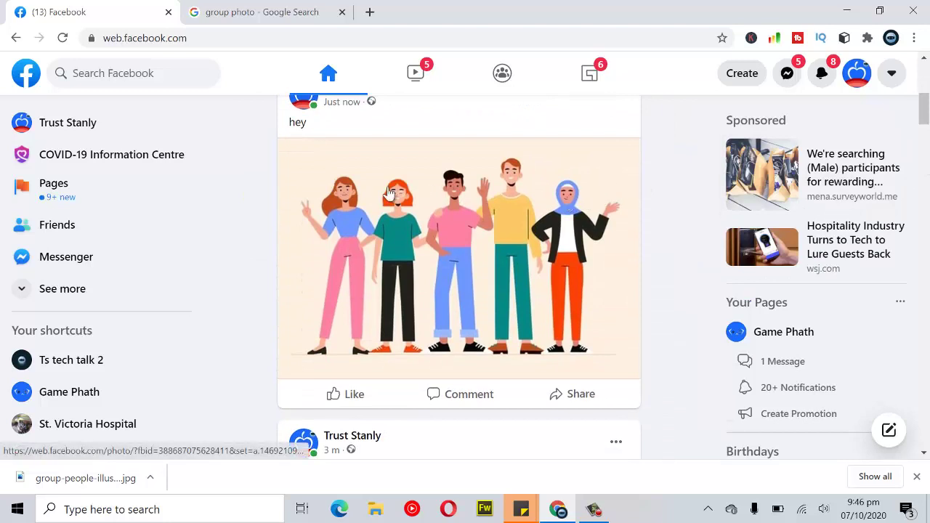
pyautogui.click(438, 270)
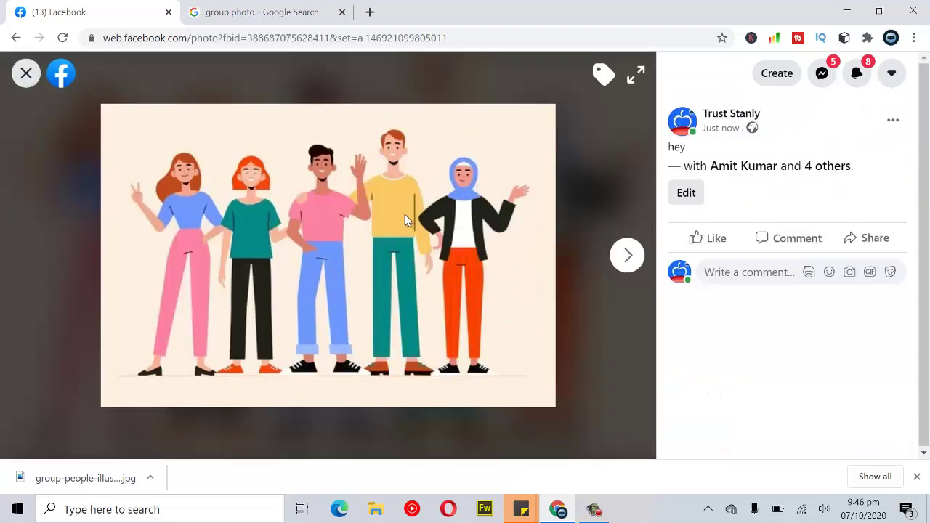
pyautogui.moveTo(481, 177)
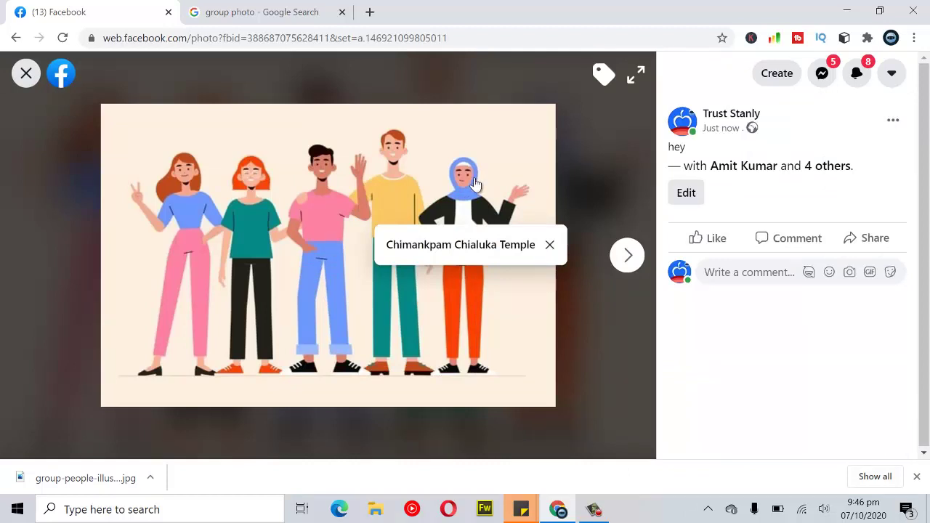
pyautogui.moveTo(426, 152)
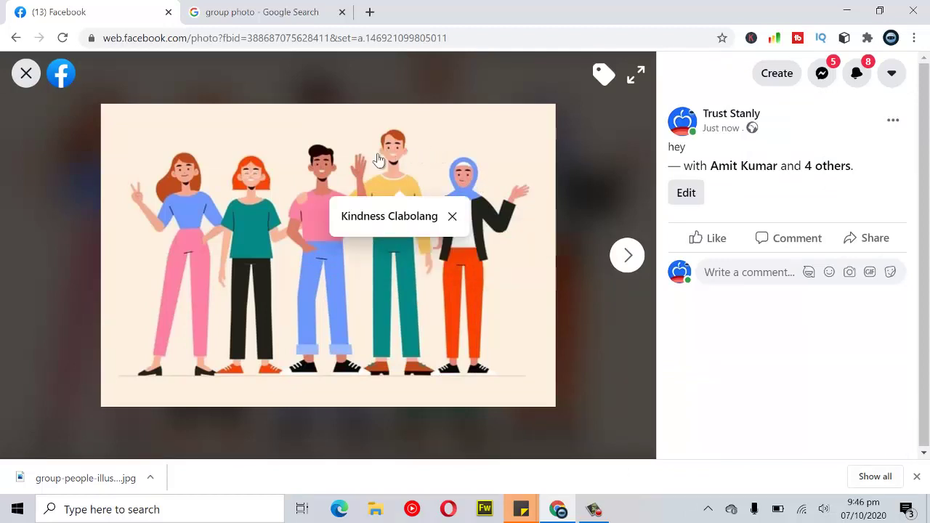
pyautogui.moveTo(235, 210)
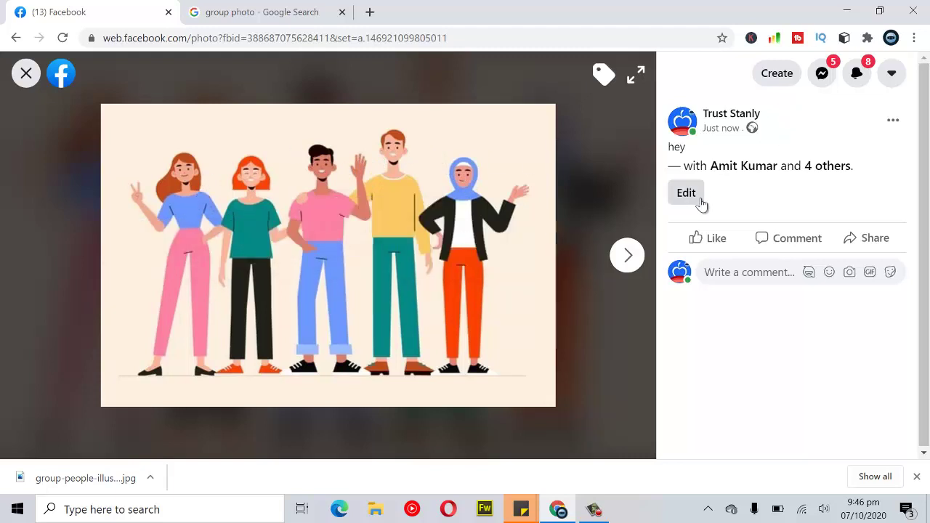
pyautogui.moveTo(172, 179)
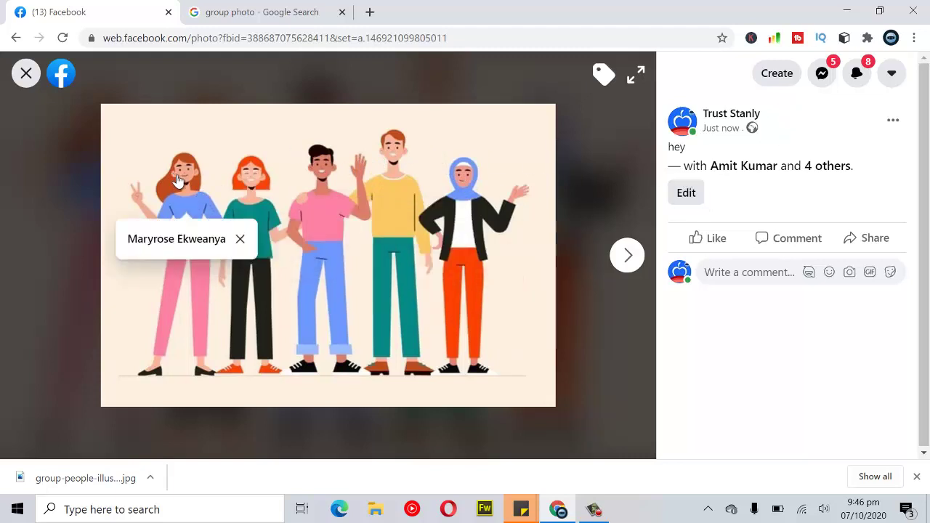
pyautogui.moveTo(421, 187)
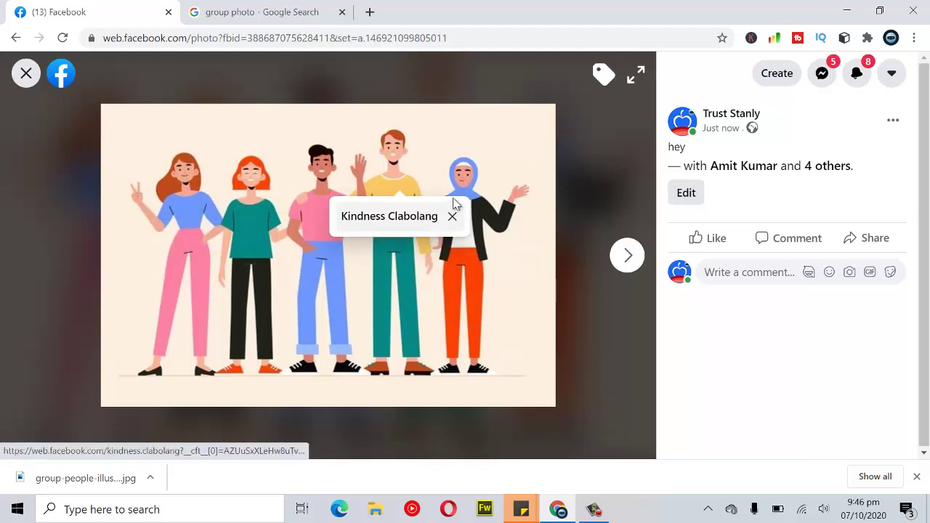
pyautogui.moveTo(445, 176)
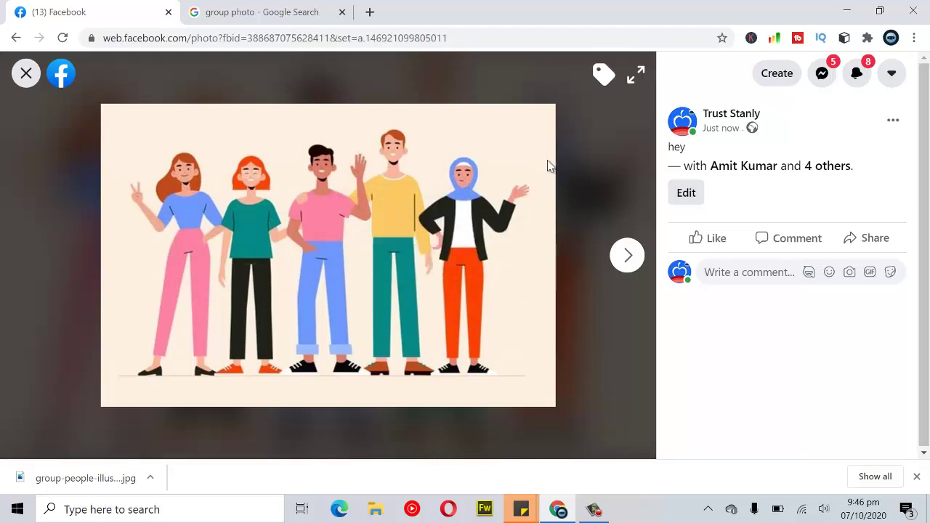
pyautogui.moveTo(385, 172)
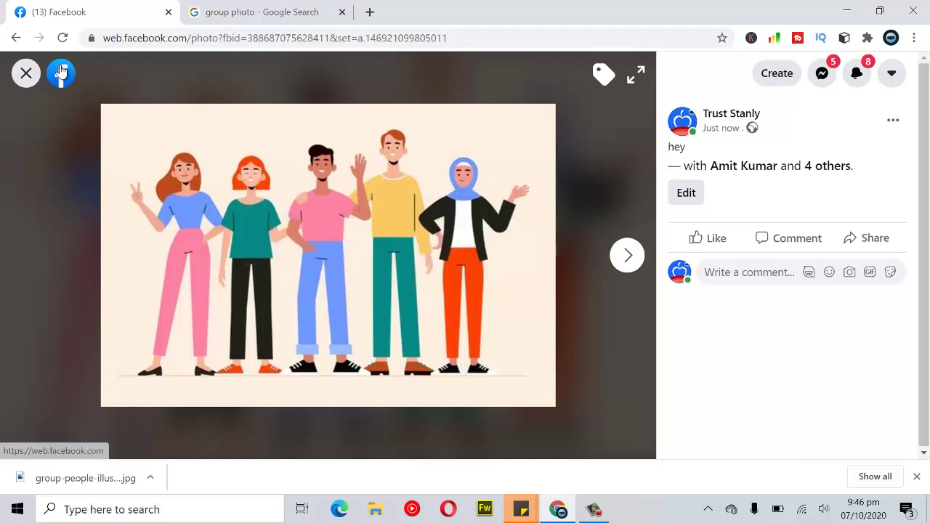
pyautogui.click(26, 73)
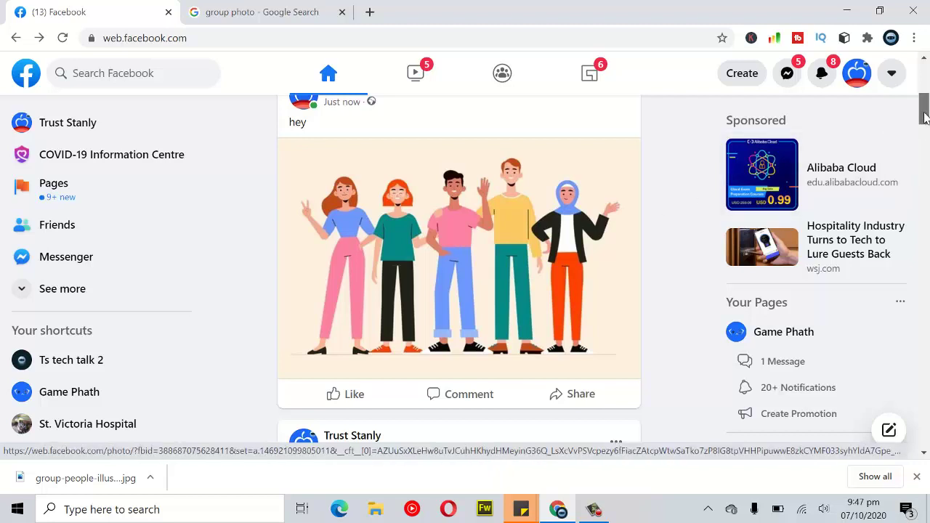
pyautogui.moveTo(925, 118); pyautogui.dragTo(925, 104)
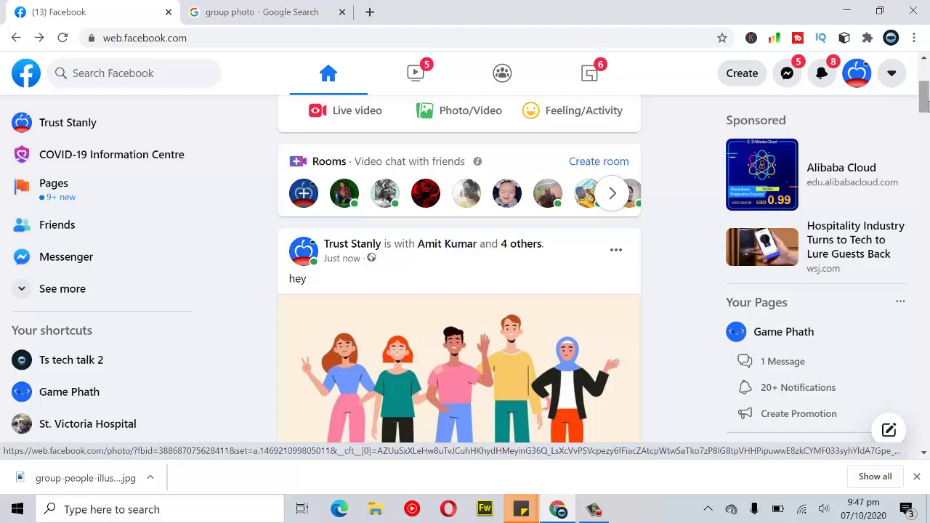